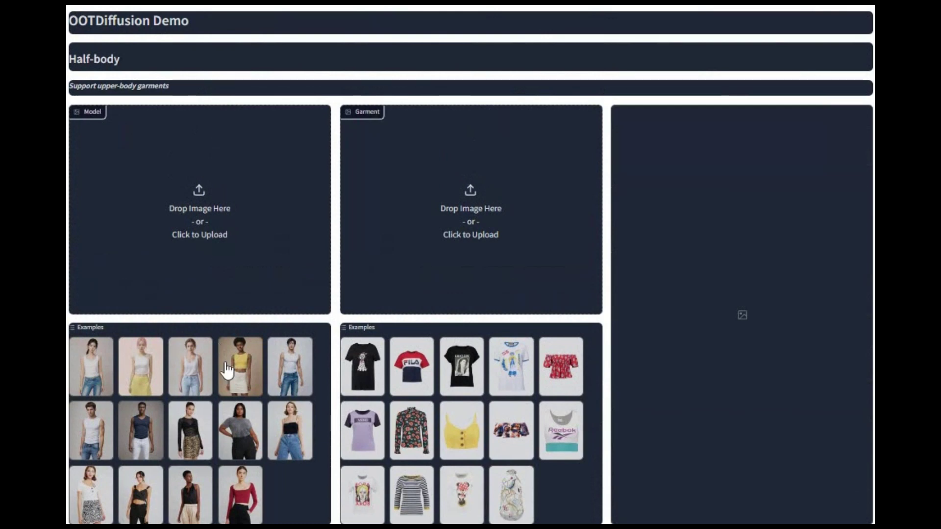
Step: Load the first example woman in a white tank top as the half-body model and upload the long pink-red tunic image as the garment
left_click(91, 374)
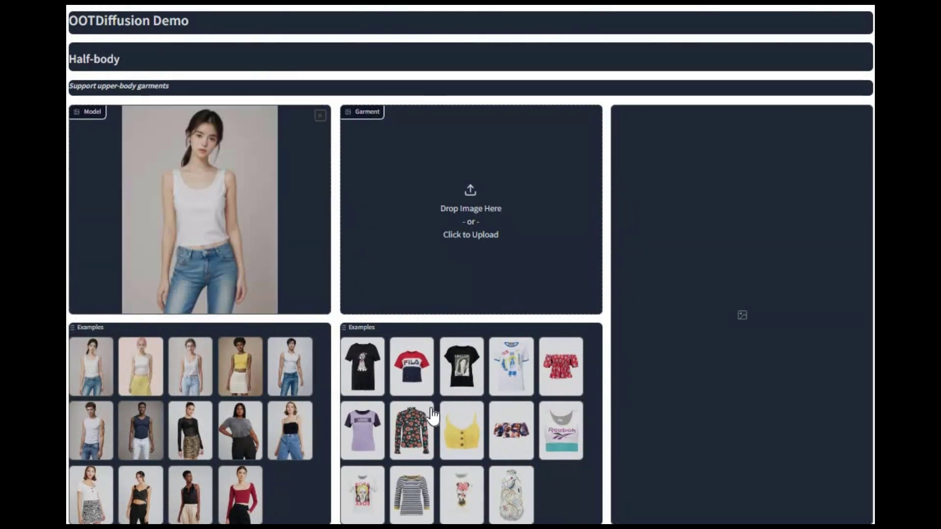
left_click(478, 212)
double_click(222, 82)
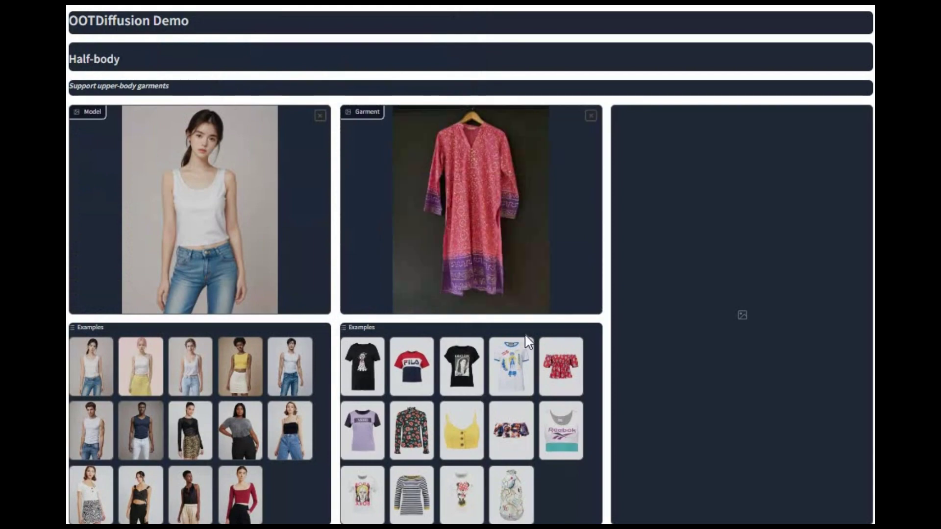
Step: Examine the Full-body section with its model, lilac dress garment, Dress category and generated try-on image
scroll(529, 338, "down", 7)
scroll(527, 335, "down", 2)
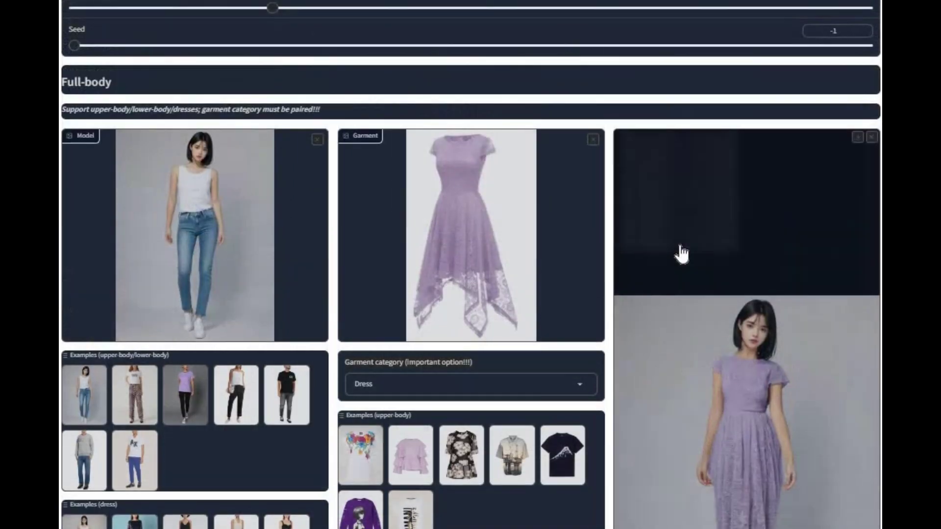
scroll(682, 254, "down", 3)
scroll(681, 253, "up", 2)
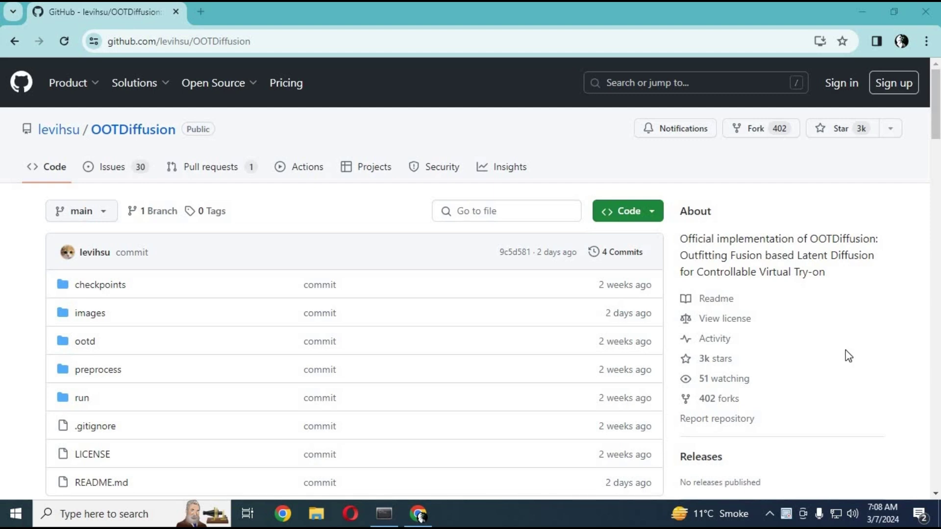
Step: Examine the OOTDiffusion GitHub repository and its README, including the installation and inference instructions
left_click(305, 46)
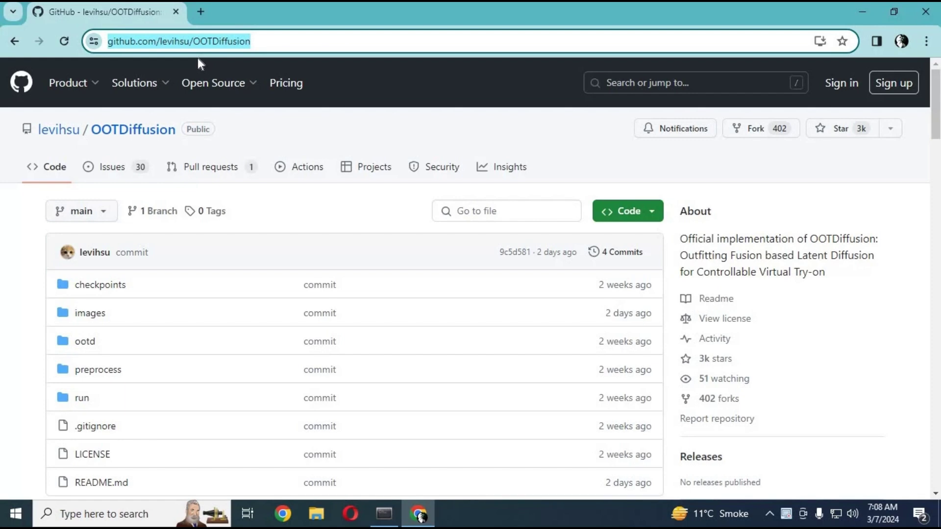
scroll(408, 321, "down", 6)
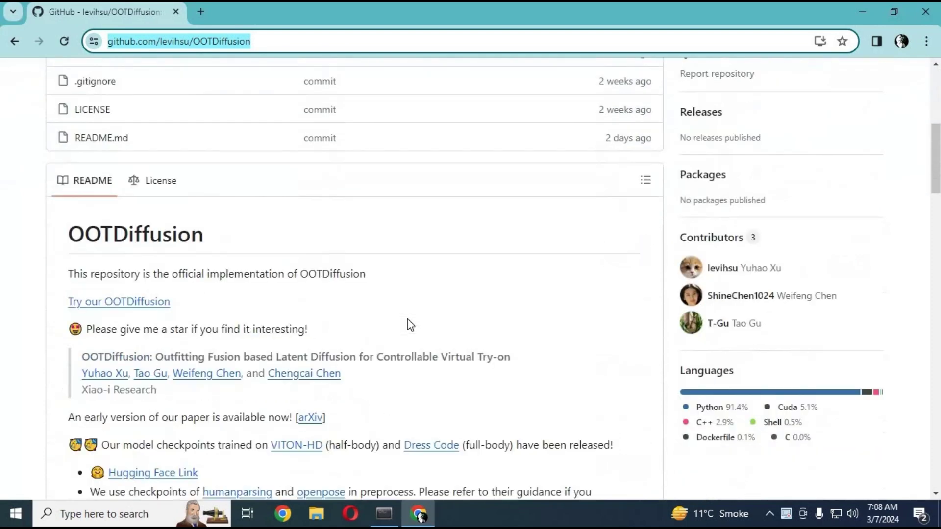
scroll(411, 325, "down", 5)
scroll(410, 324, "down", 2)
scroll(410, 325, "down", 3)
scroll(410, 325, "up", 4)
scroll(410, 325, "down", 4)
scroll(409, 324, "down", 15)
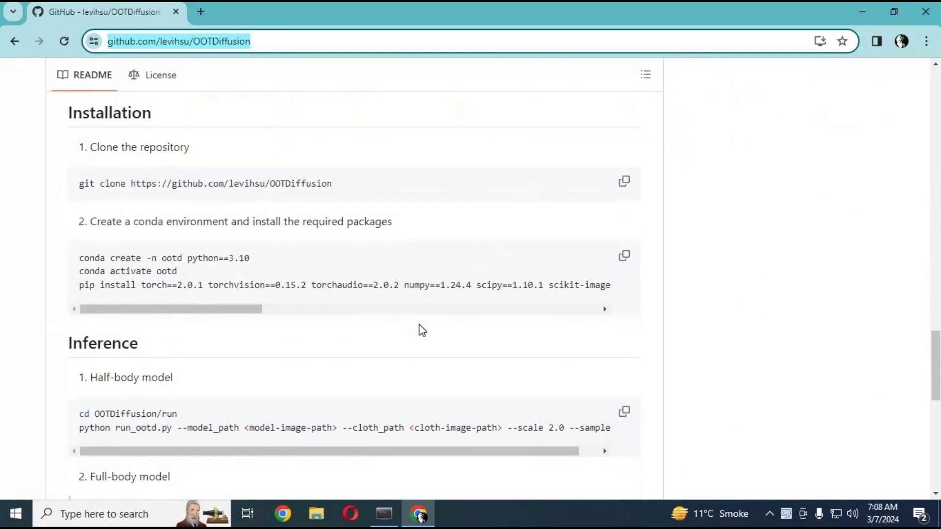
scroll(409, 325, "down", 4)
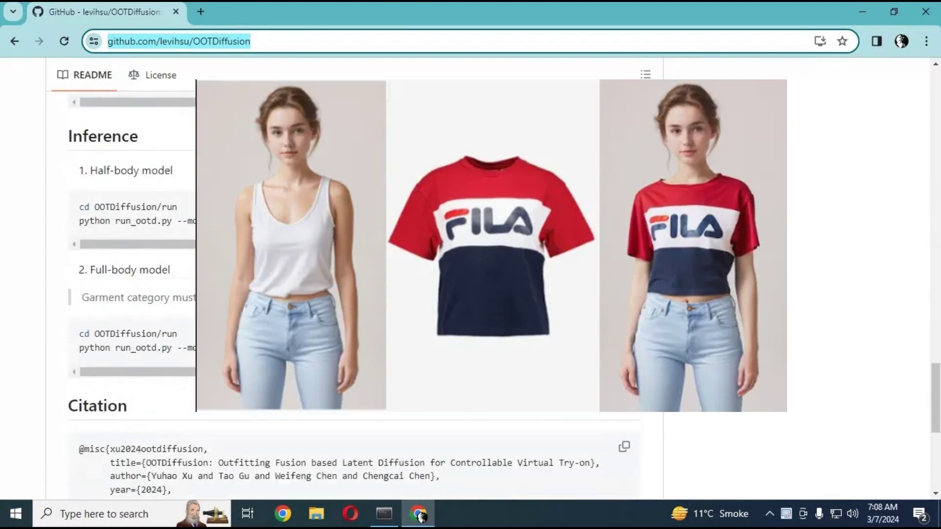
scroll(416, 329, "up", 3)
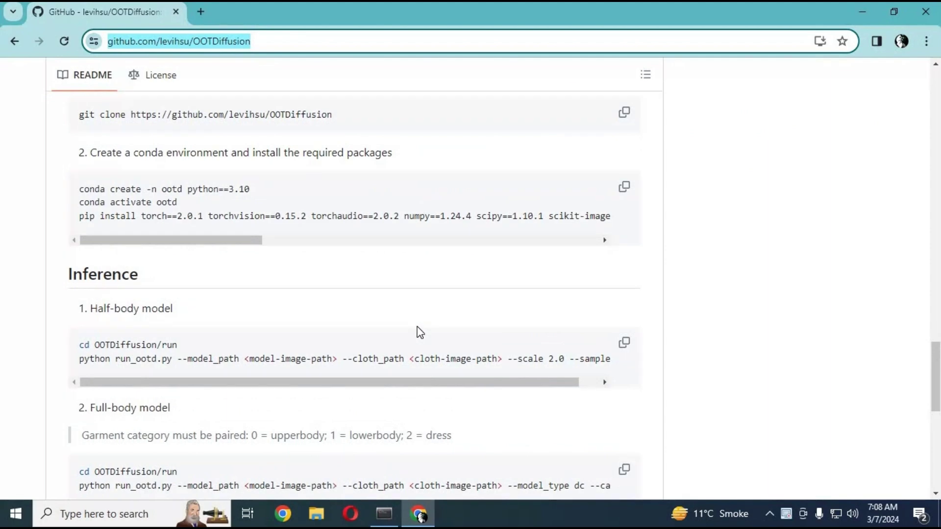
scroll(416, 331, "up", 1)
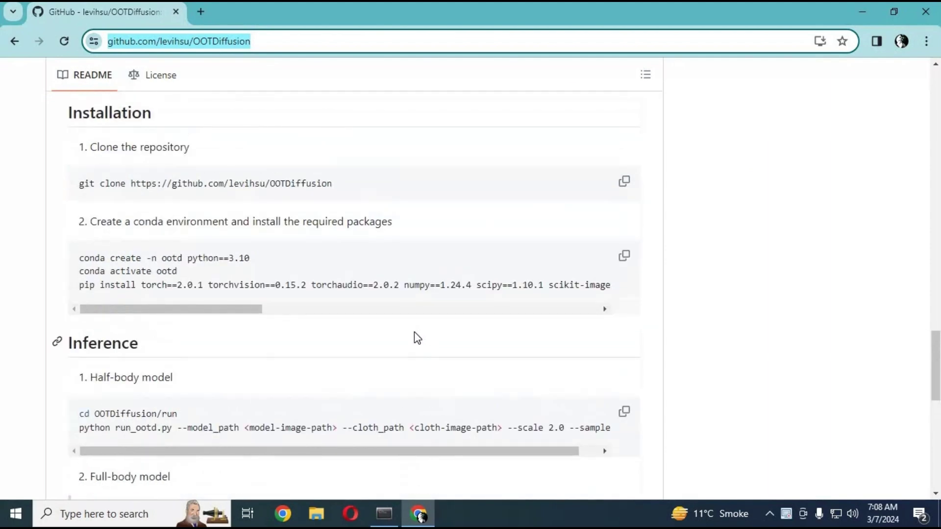
scroll(417, 340, "up", 1)
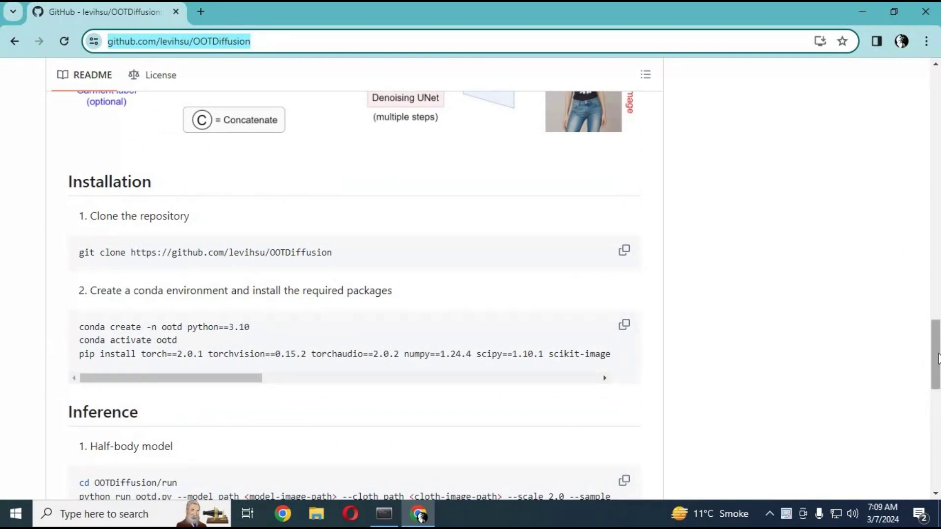
scroll(937, 310, "up", 20)
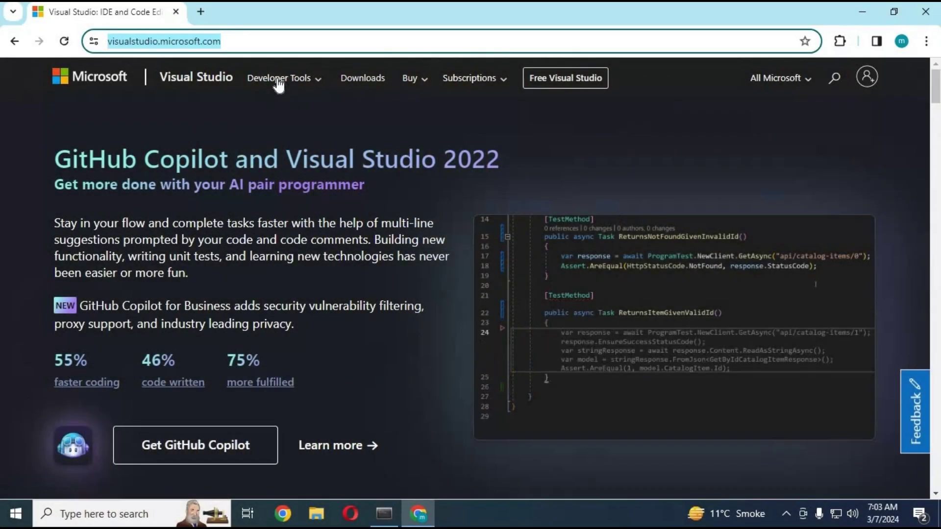
Step: Find the Visual Studio section on the Visual Studio website and open its download options
left_click(255, 112)
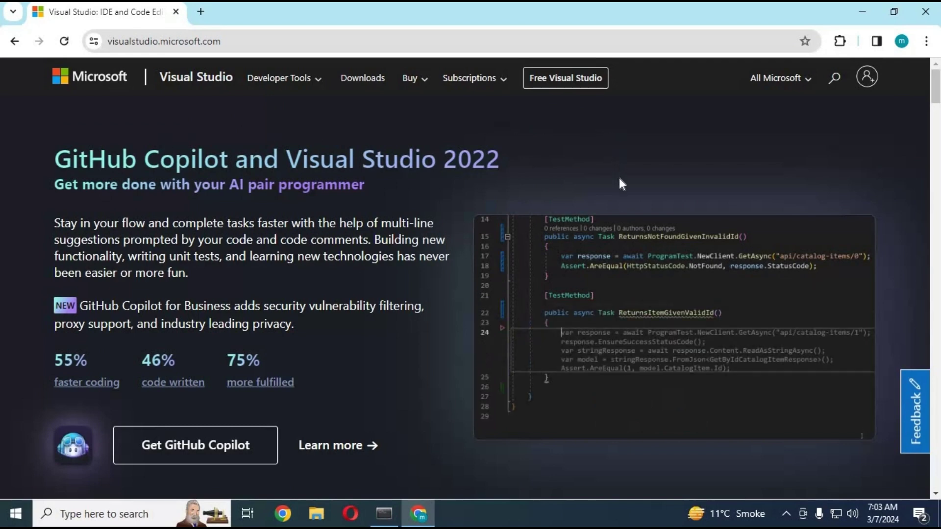
scroll(619, 182, "down", 10)
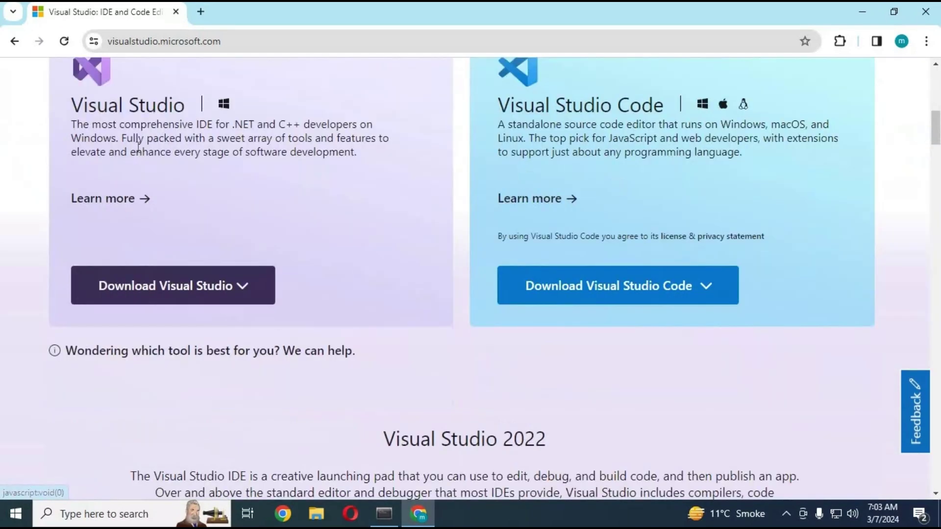
left_click(225, 291)
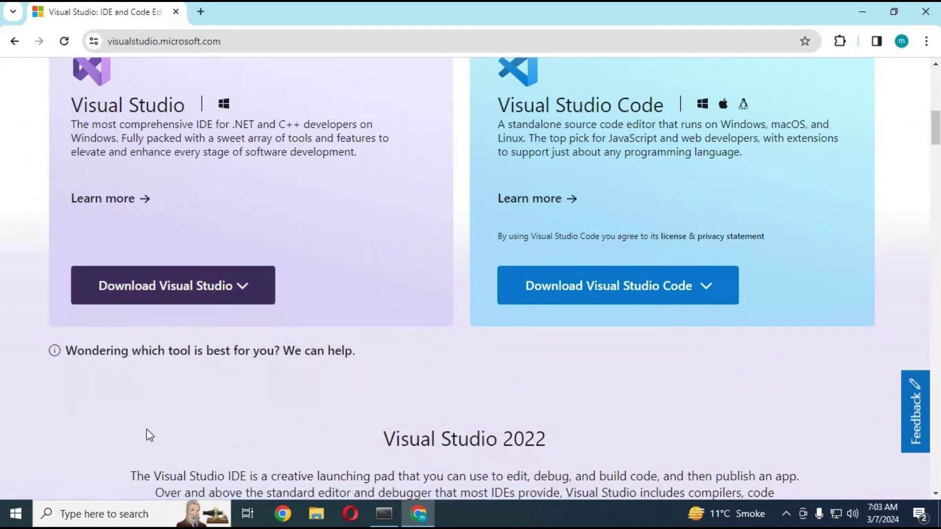
Step: Launch Visual Studio Installer from the recent Windows search items and maximize its window
left_click(16, 513)
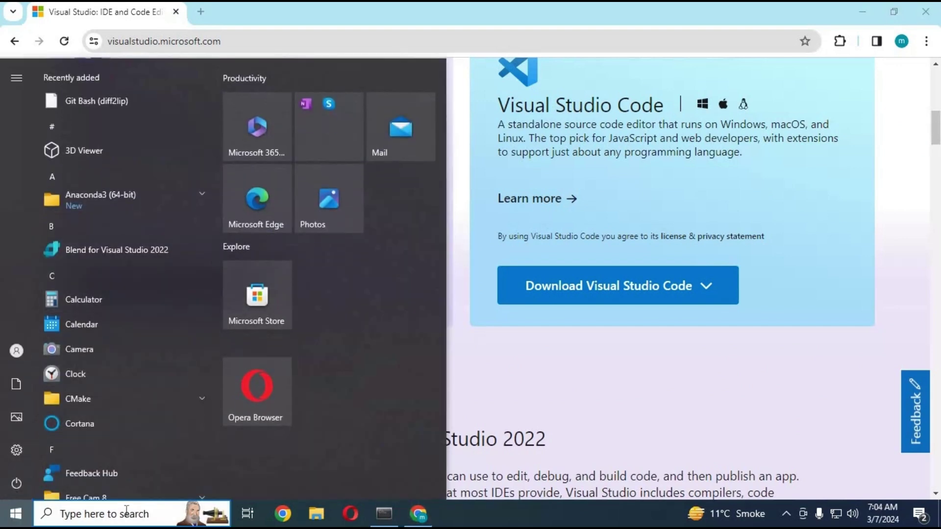
left_click(127, 511)
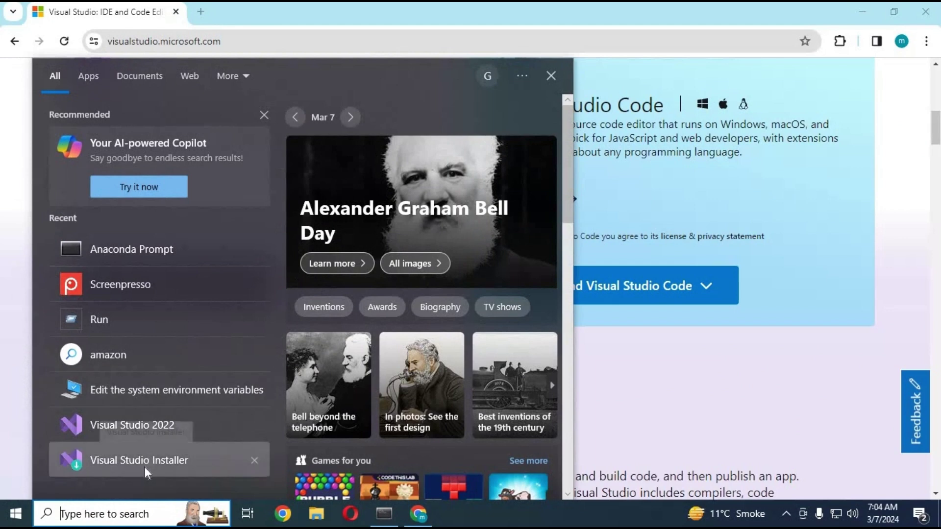
left_click(728, 266)
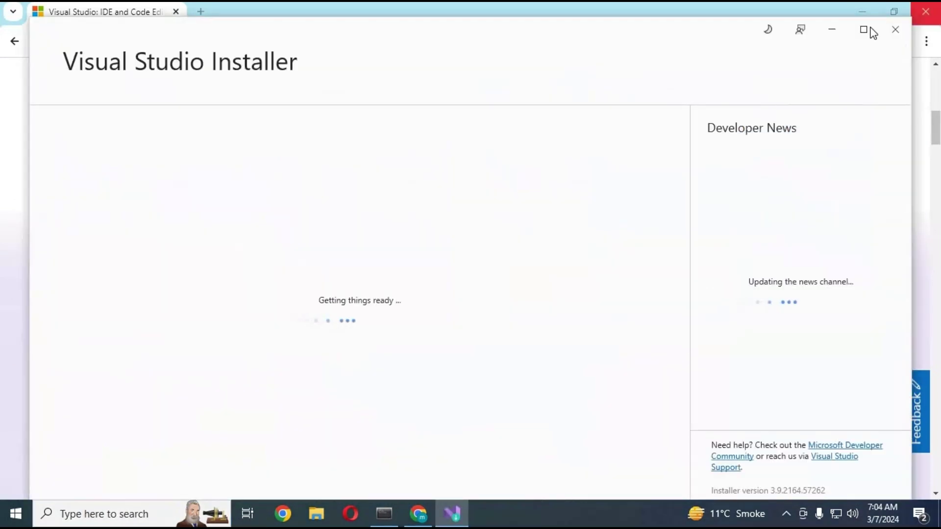
left_click(869, 32)
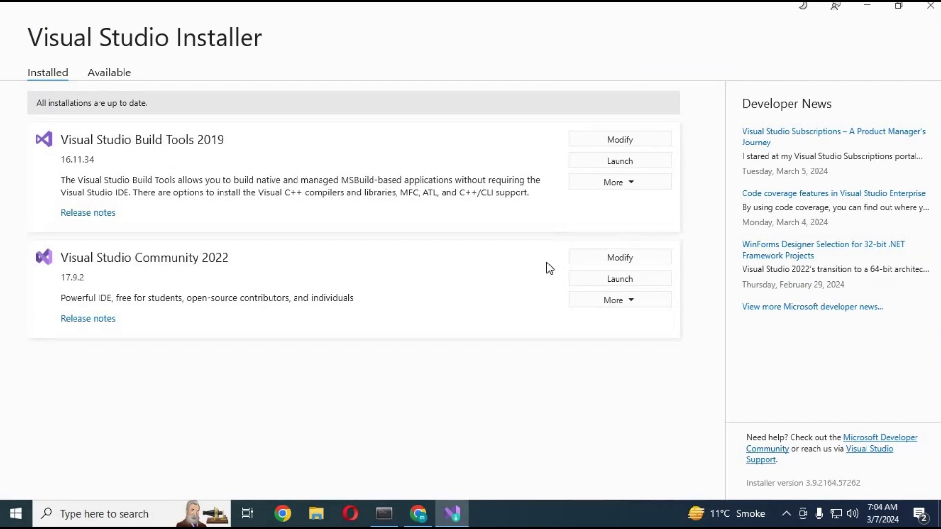
Step: Open the Visual Studio Community 2022 installation for modification and review its selected workloads and individual components
left_click(618, 258)
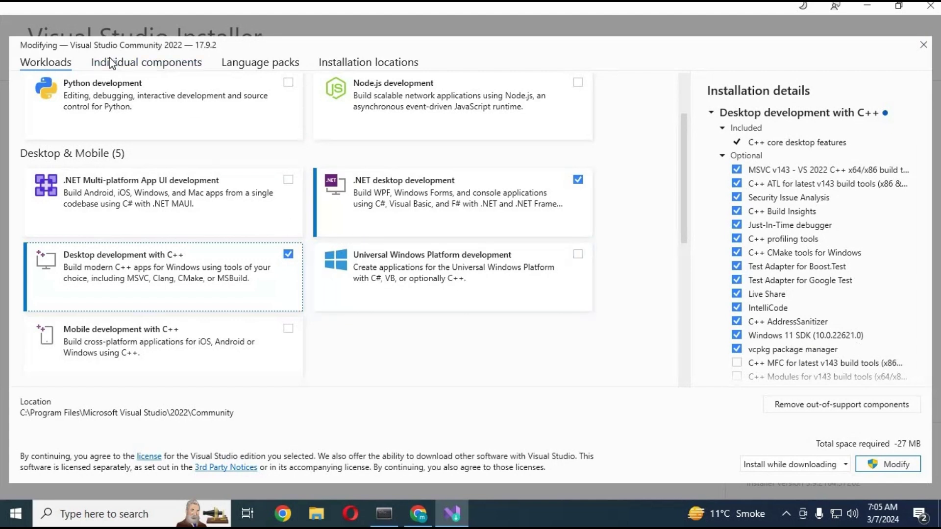
left_click(131, 66)
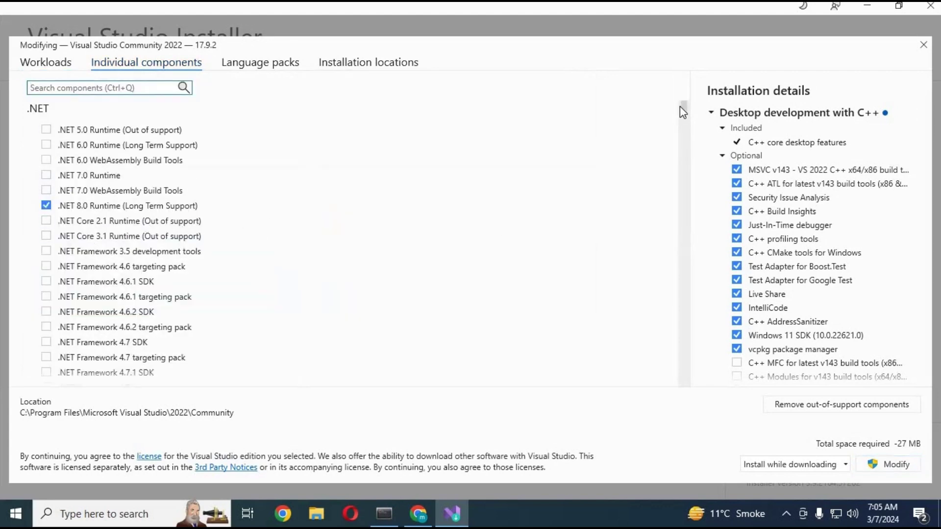
left_click_drag(681, 119, 695, 348)
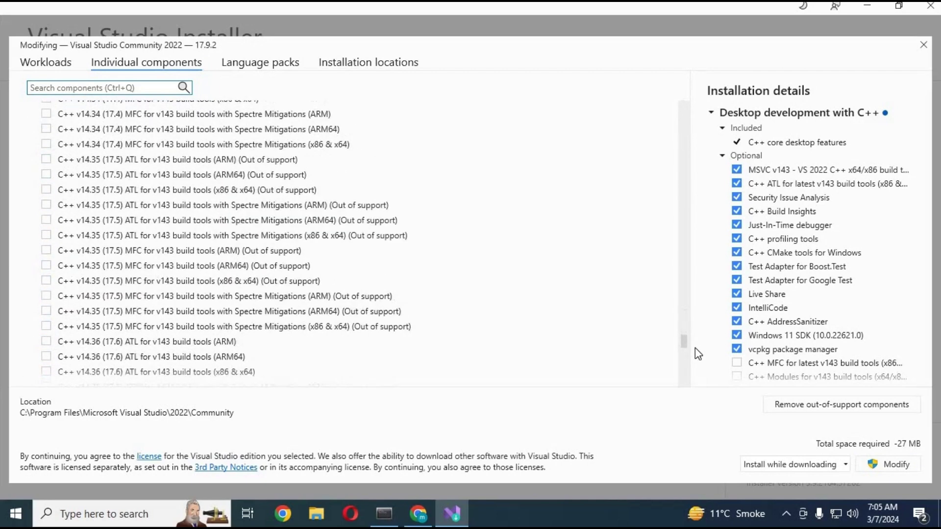
left_click_drag(705, 384, 708, 396)
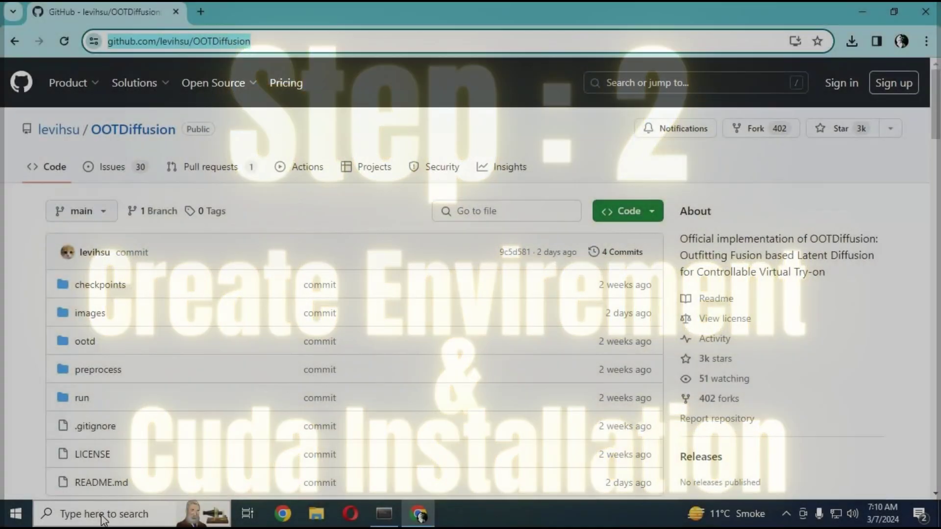
Step: Open Anaconda Prompt as administrator, shrink its window and move it over the middle of the GitHub page
left_click(102, 514)
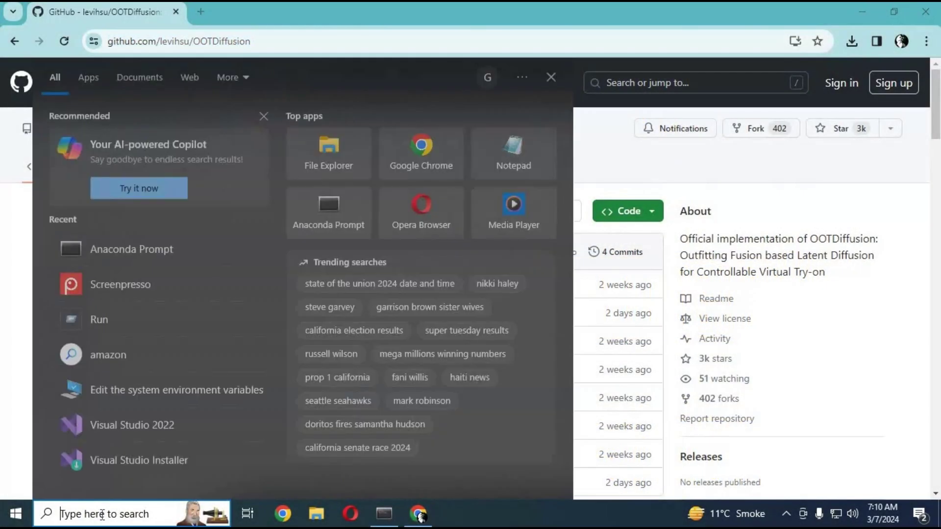
type("an")
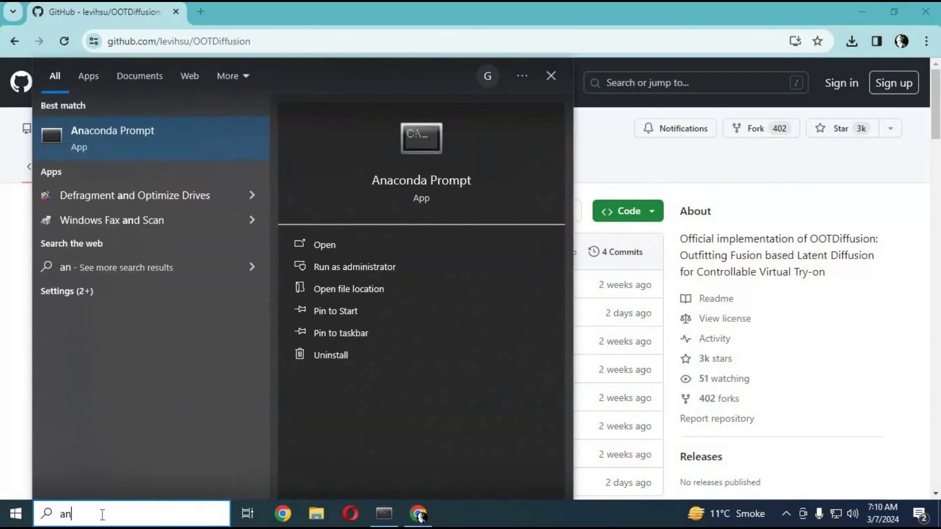
left_click(331, 269)
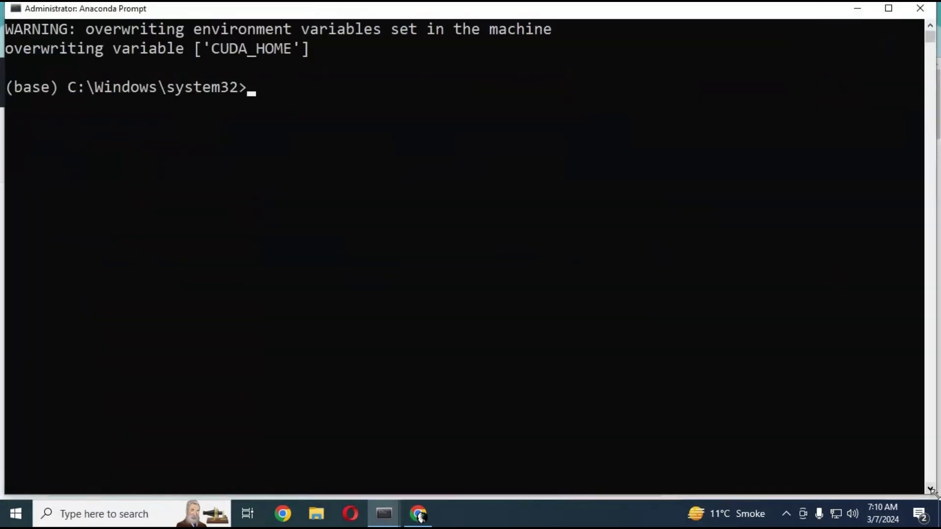
left_click_drag(901, 479, 727, 339)
mouse_move(378, 7)
left_click_drag(303, 8, 429, 88)
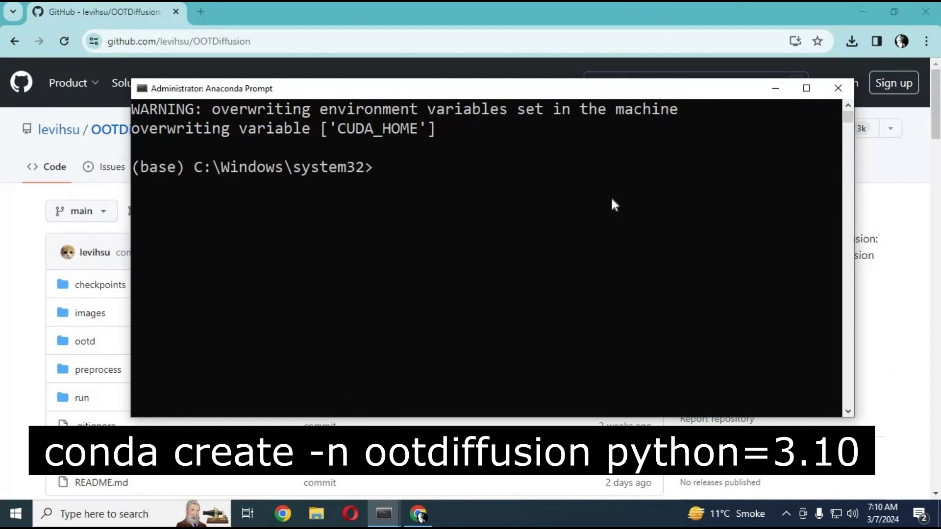
Step: Create a conda environment named oodiffusion with Python 3.10 and accept the package installation
type("conda")
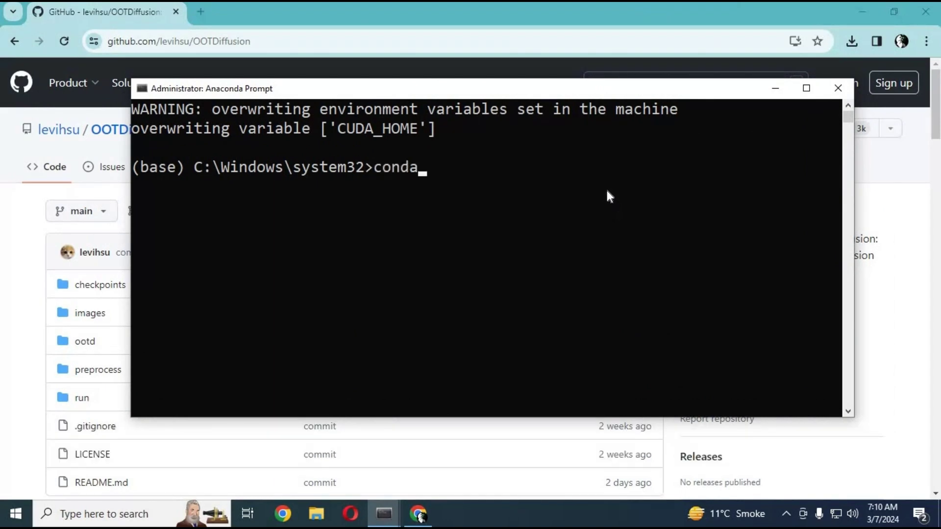
type(" create -n ")
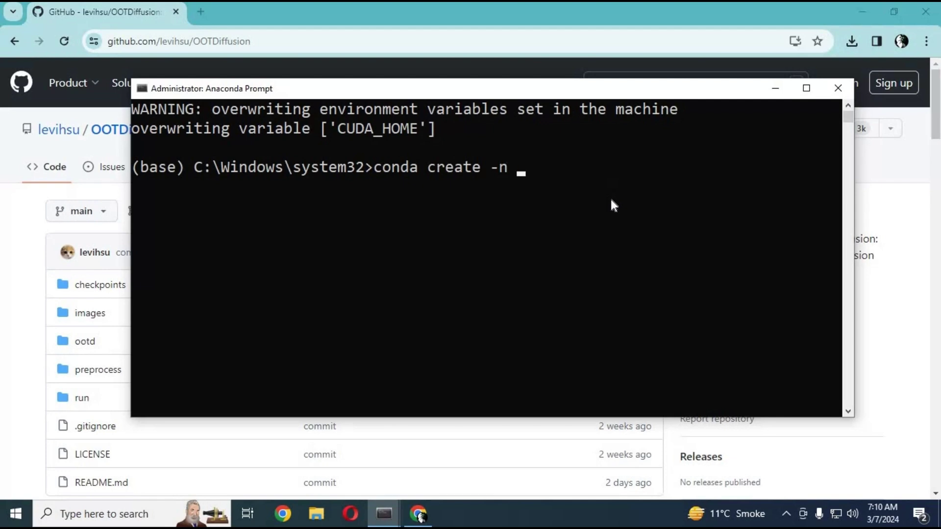
type("oodiffu")
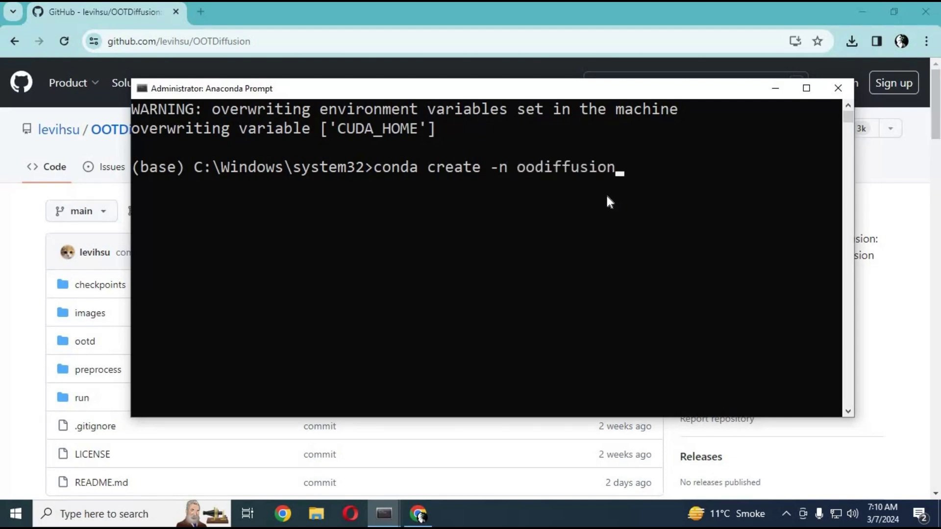
type("sion pyh")
key("BackSpace")
type("thon")
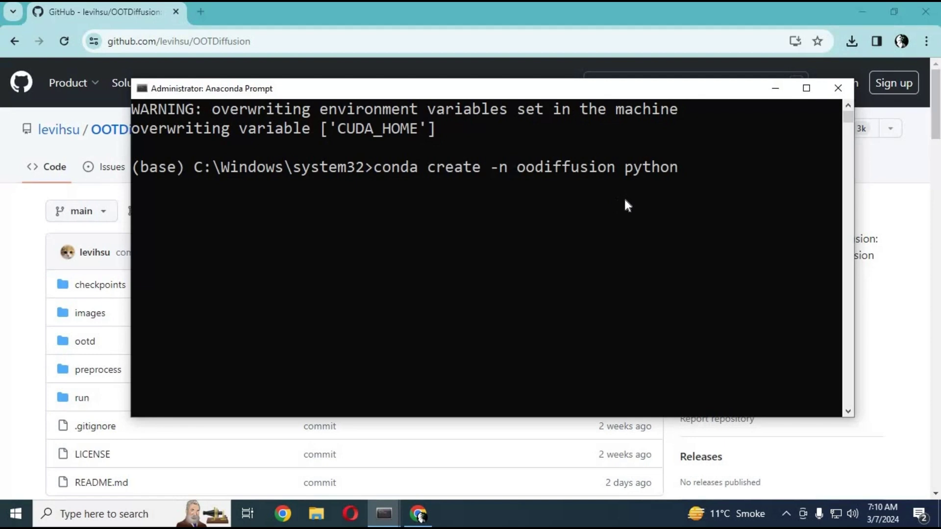
type("=3.10")
key("Return")
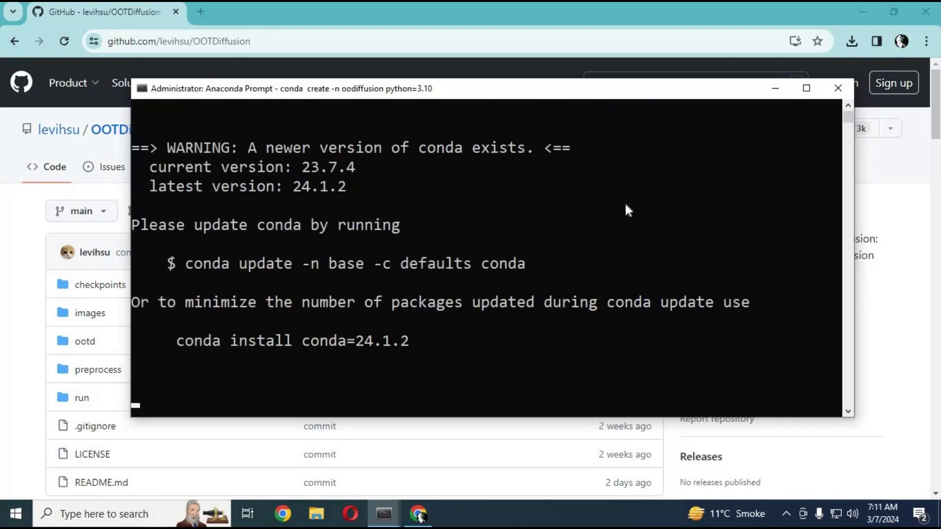
type("y")
key("Return")
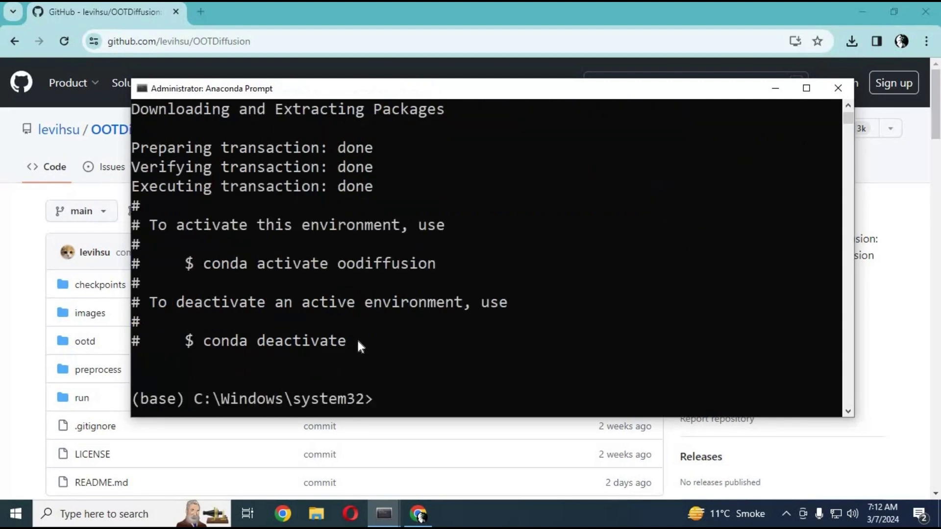
Step: Activate the oodiffusion conda environment with conda activate oodiffusion
left_click_drag(449, 262, 209, 265)
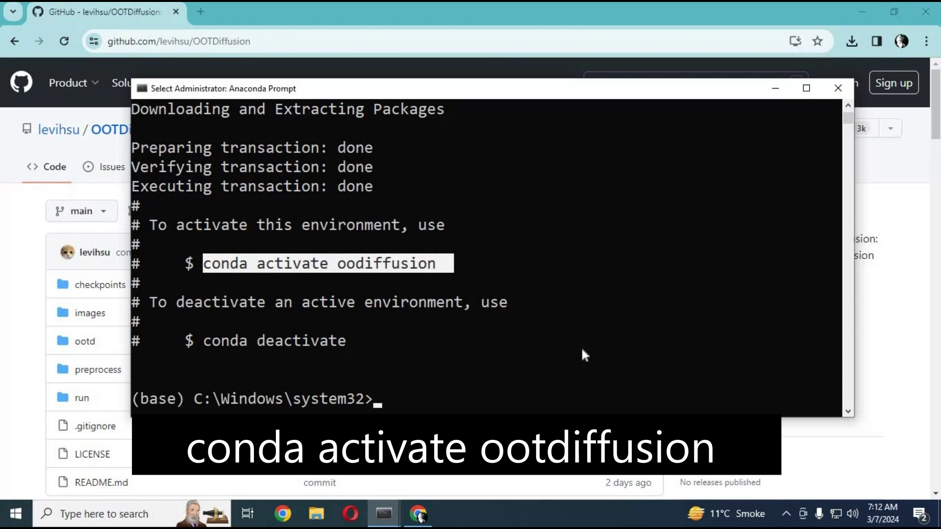
type("con")
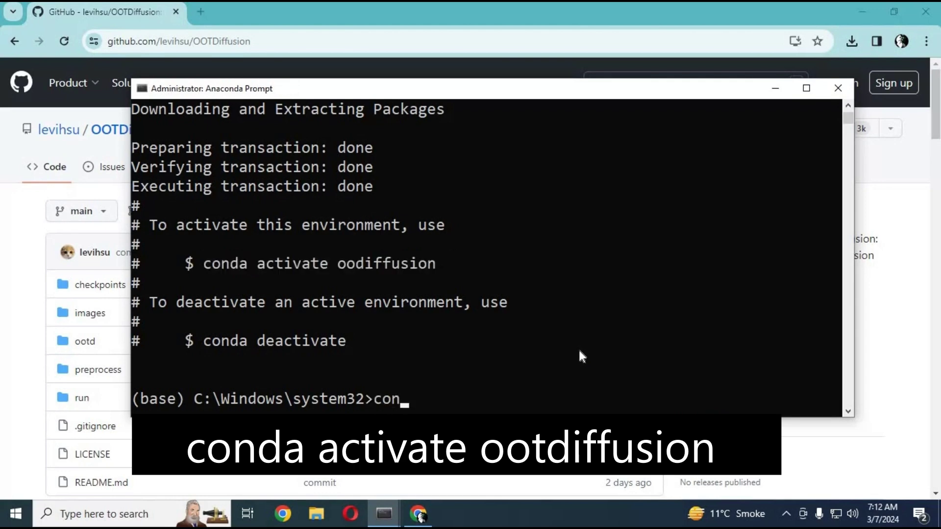
type("da activate")
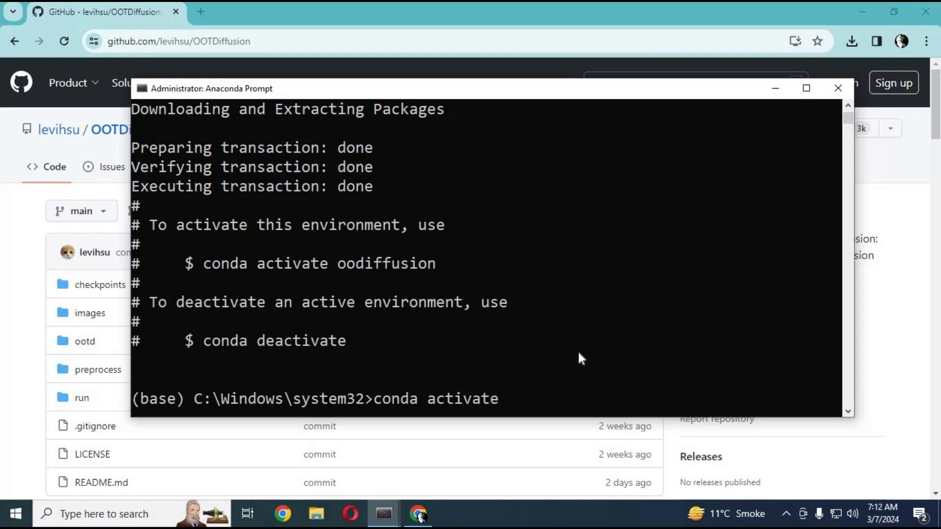
type(" oodiff")
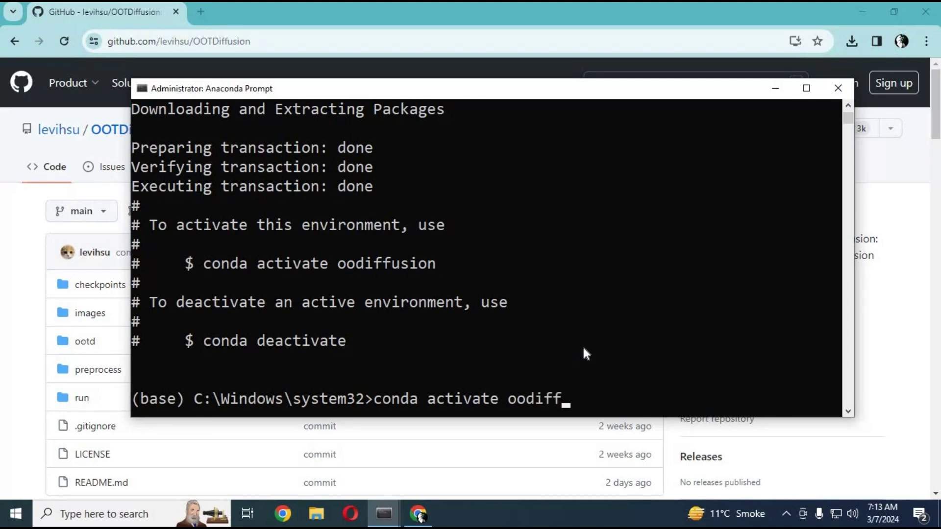
type("usion")
key("Return")
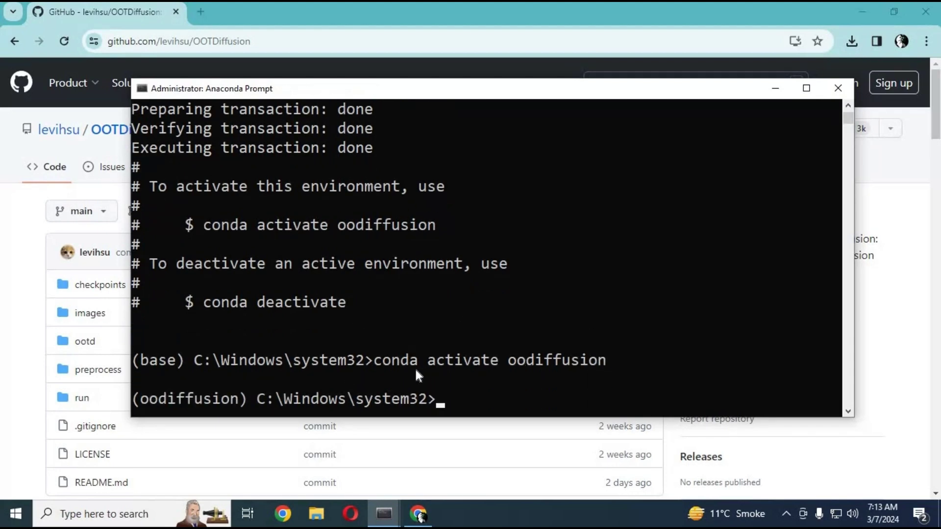
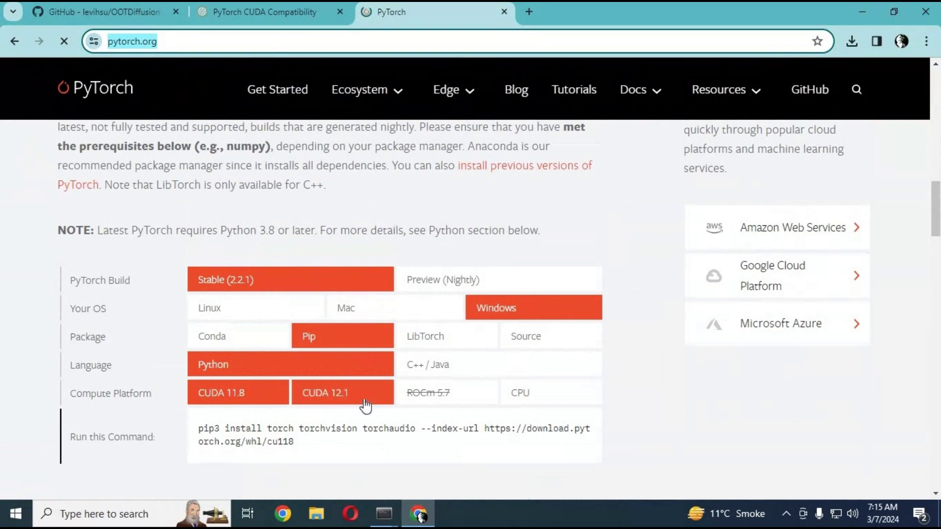
Step: Choose CUDA 11.8 as the compute platform in the PyTorch install selector and copy the resulting pip3 install command
left_click(242, 400)
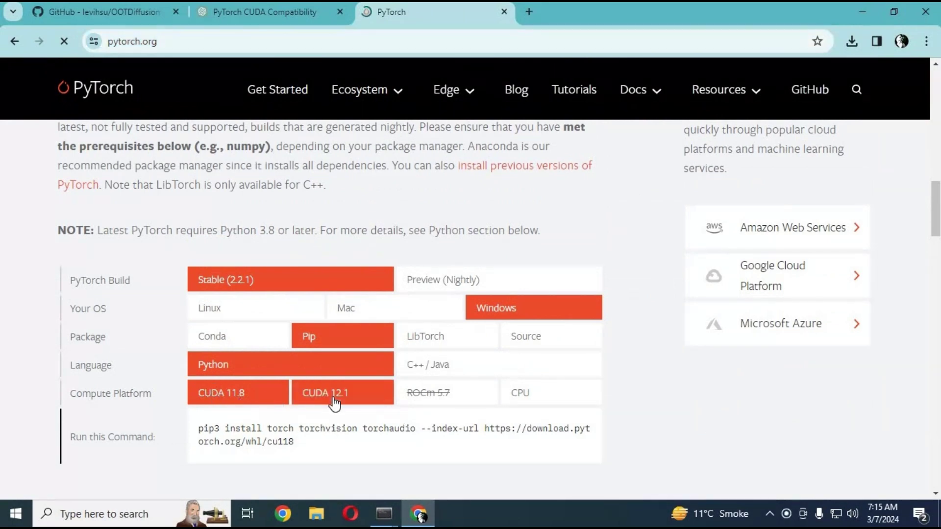
left_click(332, 402)
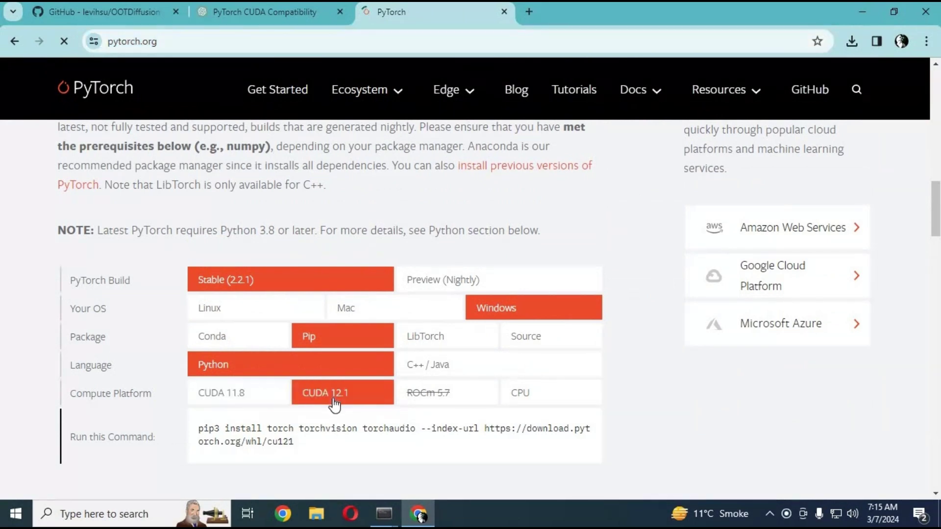
left_click(225, 399)
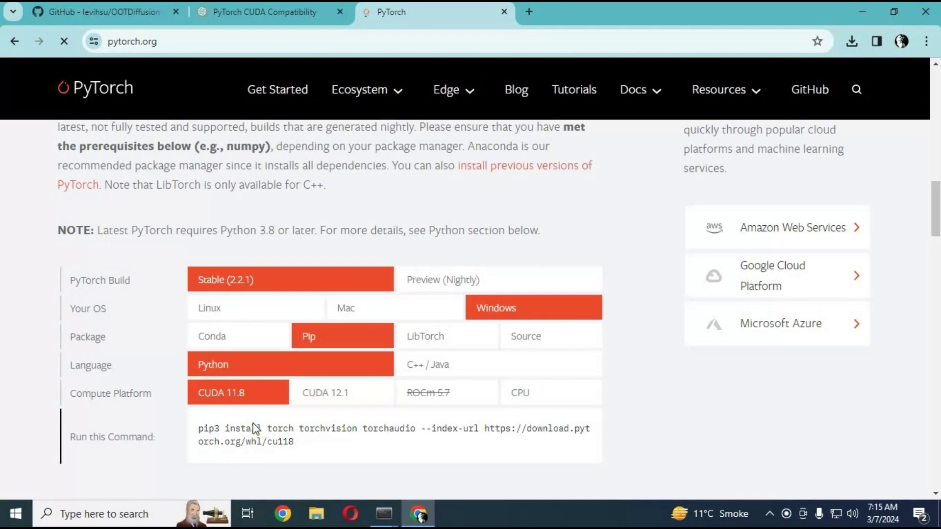
left_click_drag(294, 444, 197, 429)
right_click(234, 437)
left_click(261, 288)
Step: Recopy the PyTorch command and run it in Anaconda Prompt to install torch, torchvision and torchaudio from the cu118 index
mouse_move(398, 514)
left_click(432, 463)
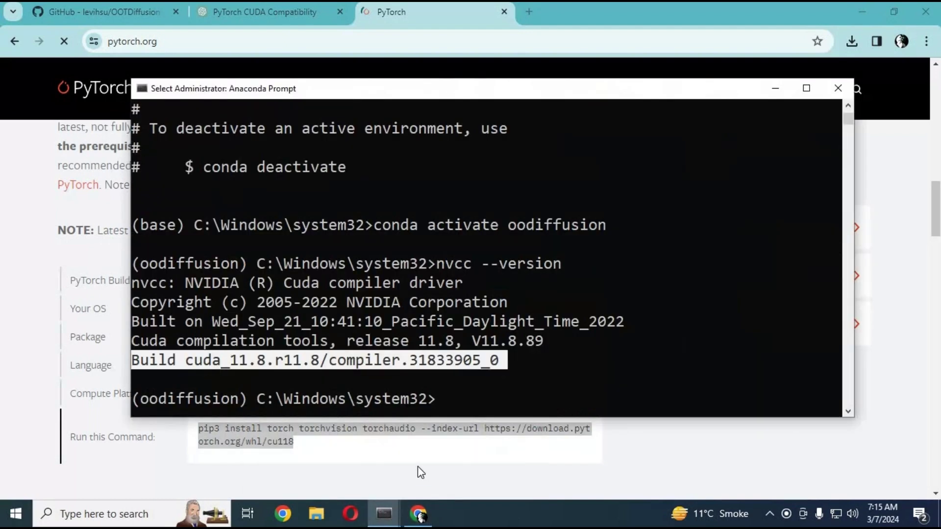
left_click(468, 400)
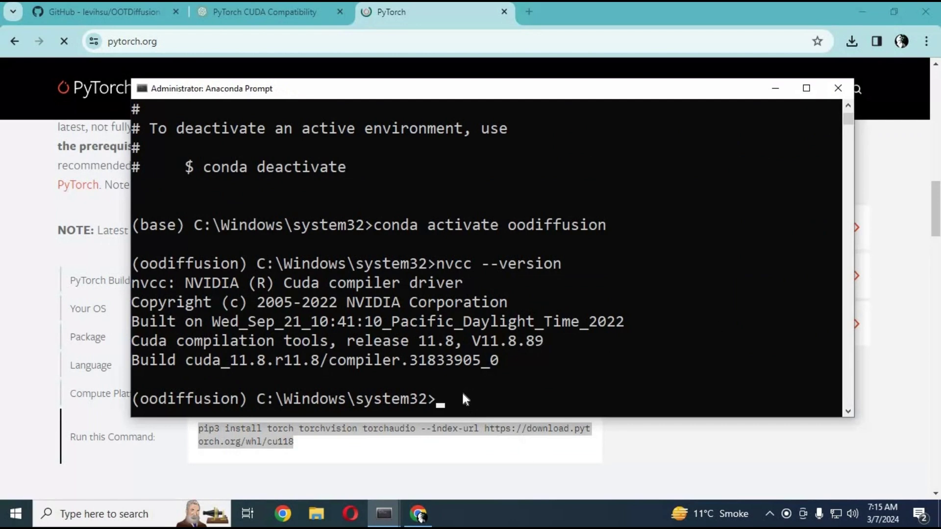
left_click(300, 449)
left_click_drag(300, 446, 196, 428)
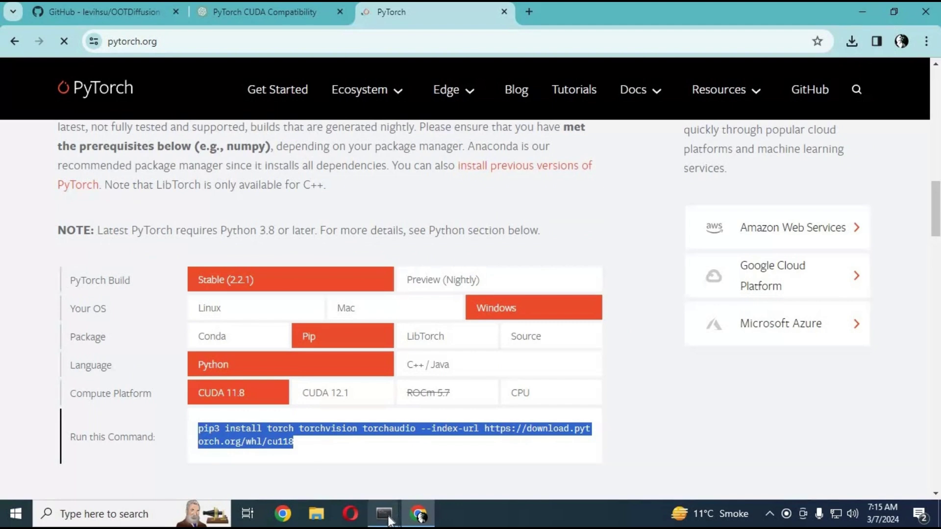
mouse_move(384, 514)
left_click(449, 449)
key("ctrl+v")
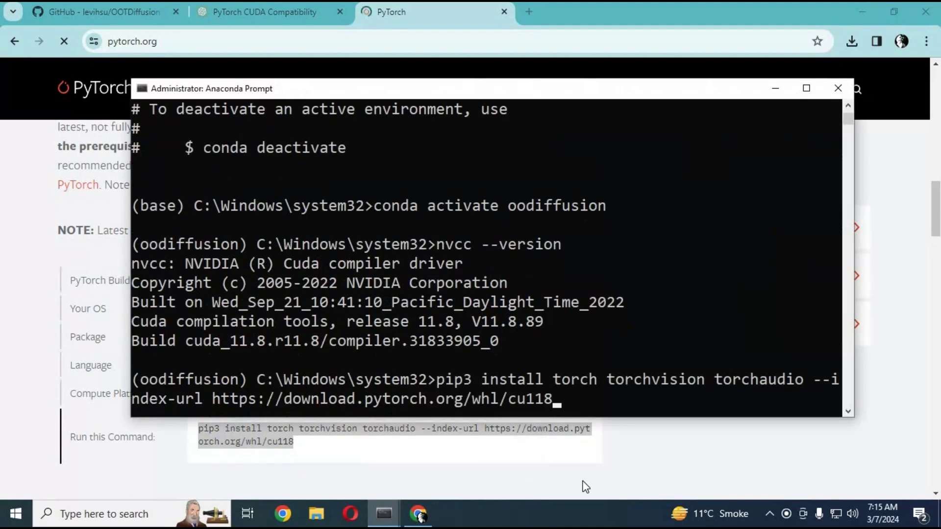
key("Return")
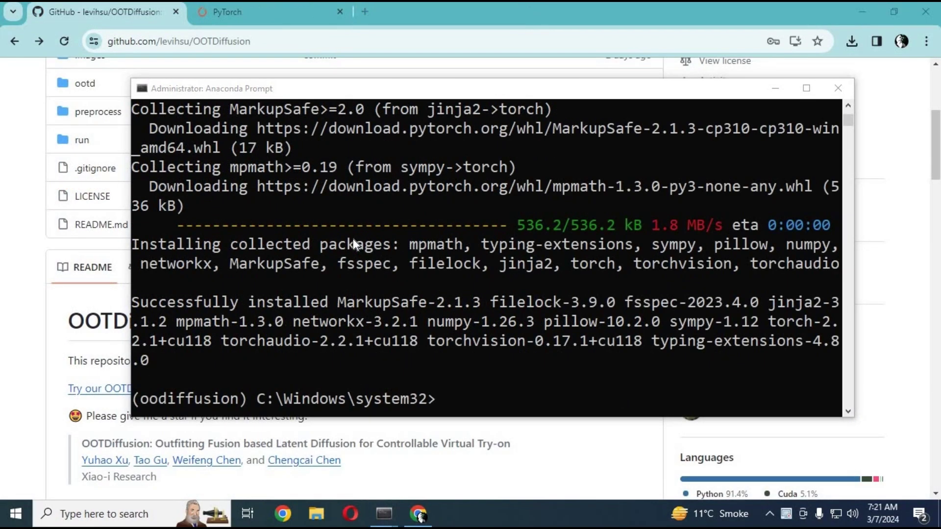
Step: Install the inplace-abn package by running python -s -m pip install inplace-abn in the oodiffusion environment
left_click(505, 387)
key("ctrl+v")
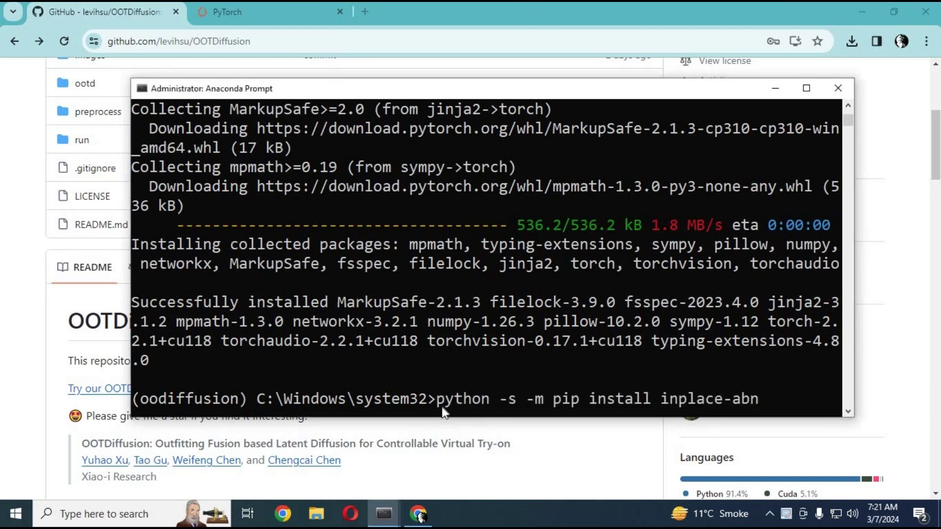
left_click_drag(486, 398, 753, 406)
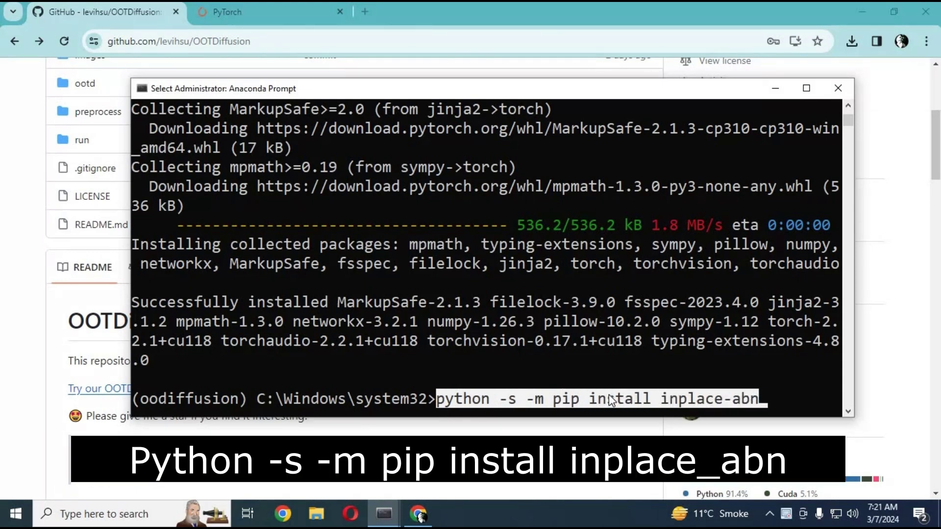
right_click(569, 347)
key("Return")
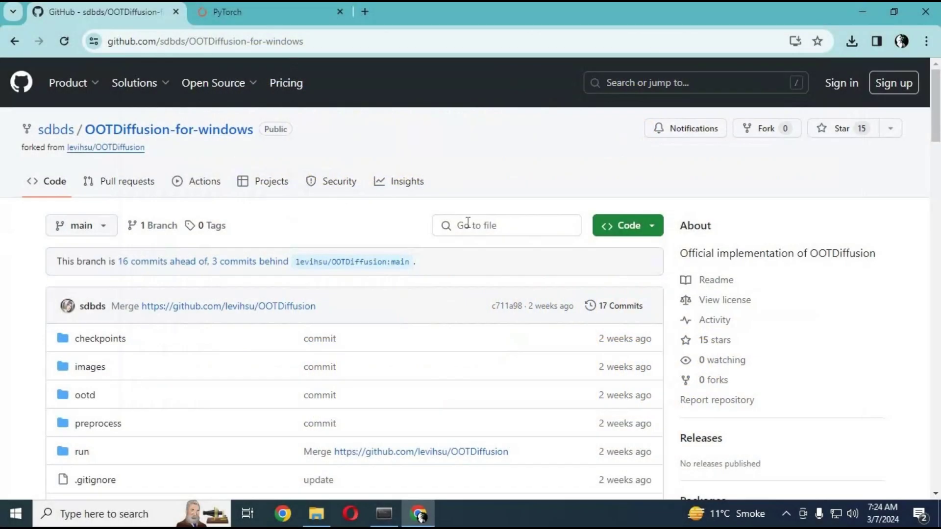
Step: Download the OOTDiffusion-for-windows repository as a ZIP and extract the archive directly into the ootd folder on drive F
left_click(644, 231)
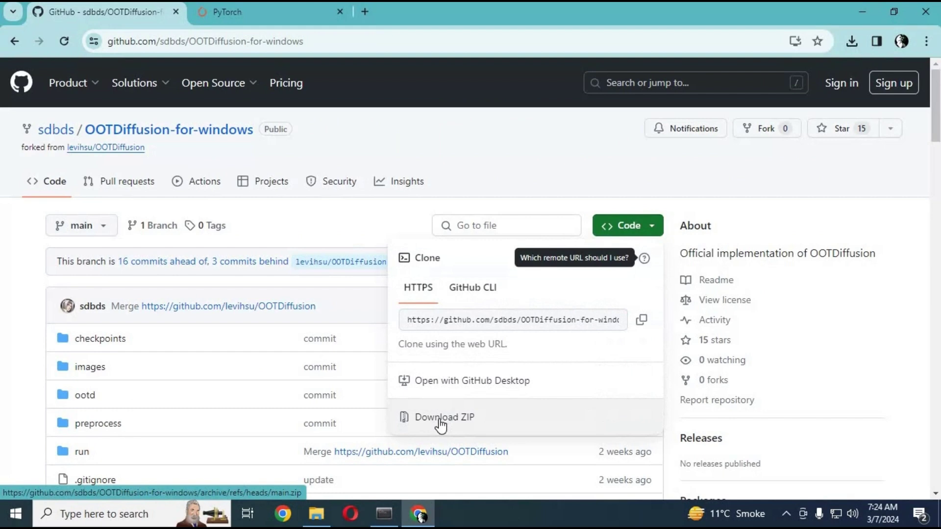
left_click(439, 418)
mouse_move(316, 514)
left_click(312, 473)
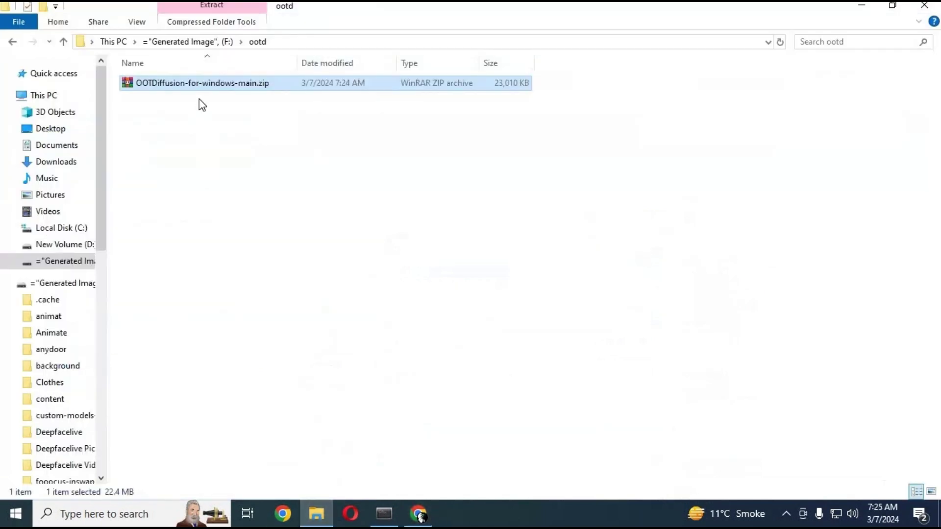
right_click(214, 86)
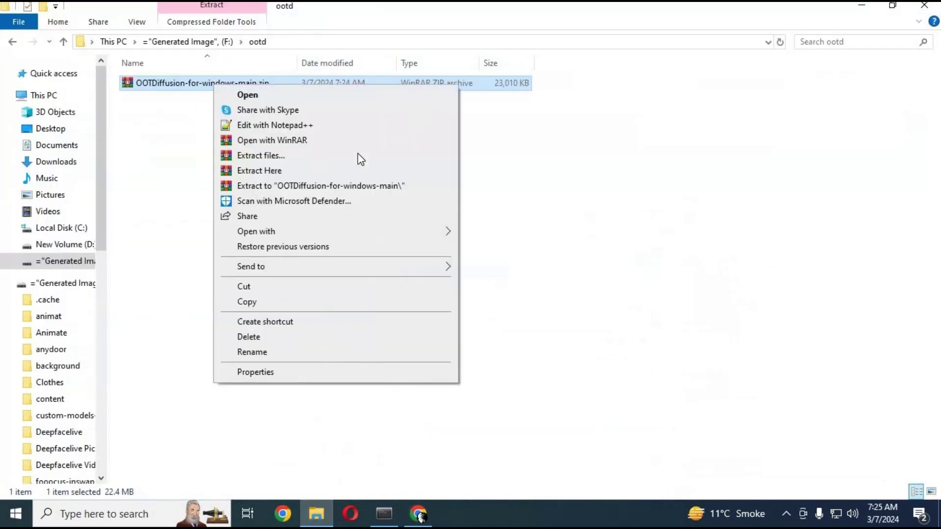
left_click(289, 172)
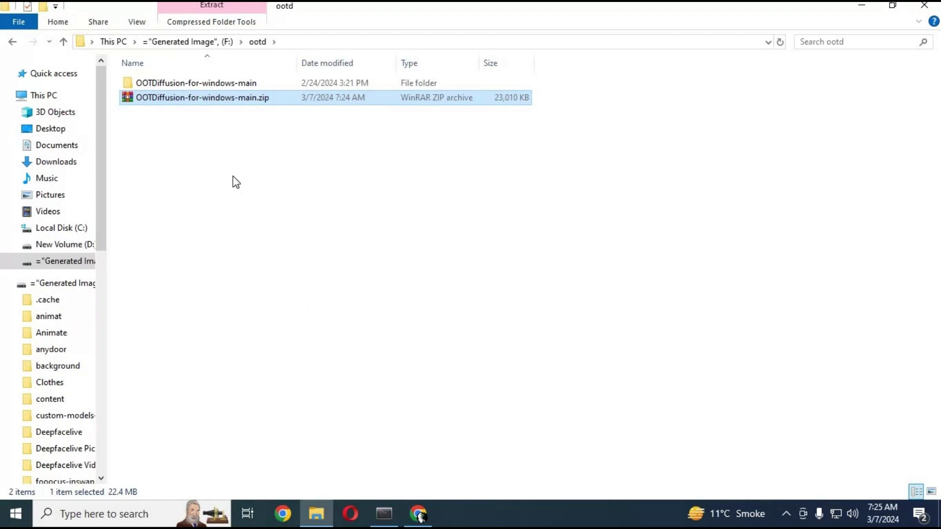
Step: Open the extracted OOTDiffusion-for-windows-main folder and copy its full path
double_click(234, 84)
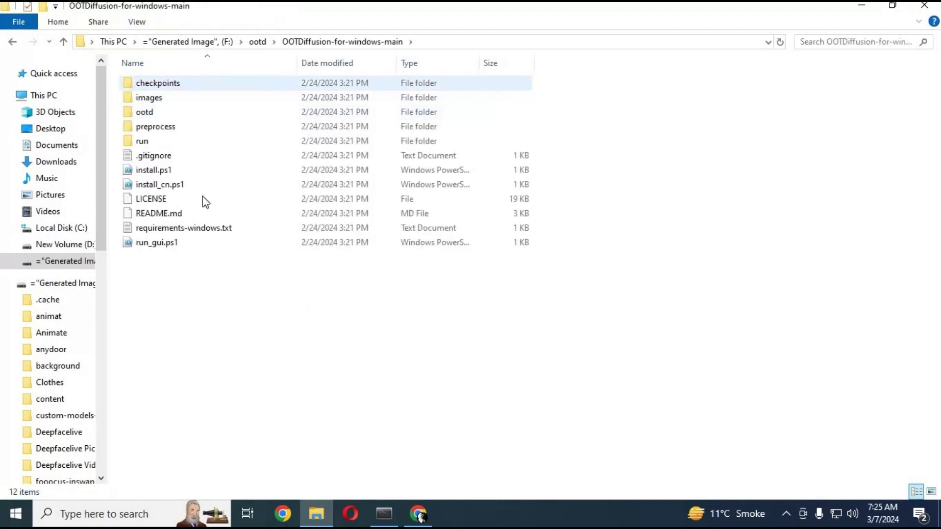
left_click(427, 43)
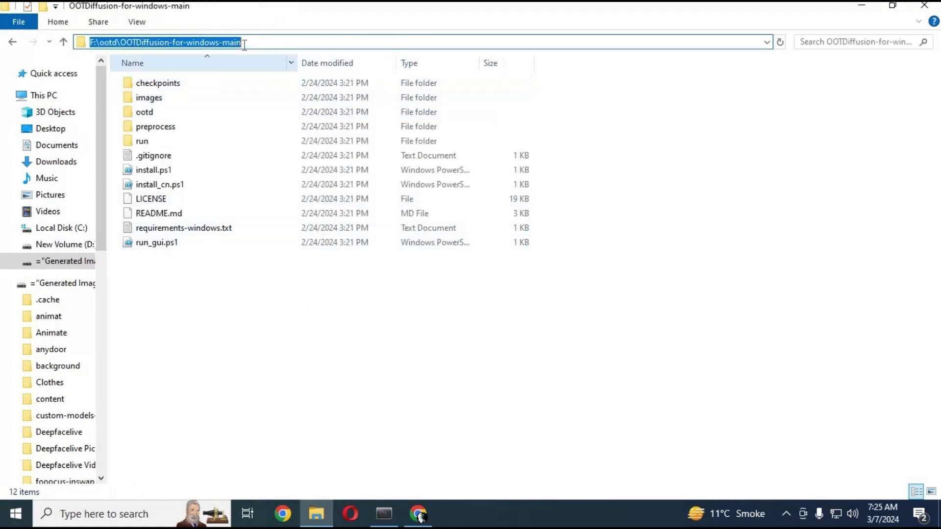
right_click(233, 45)
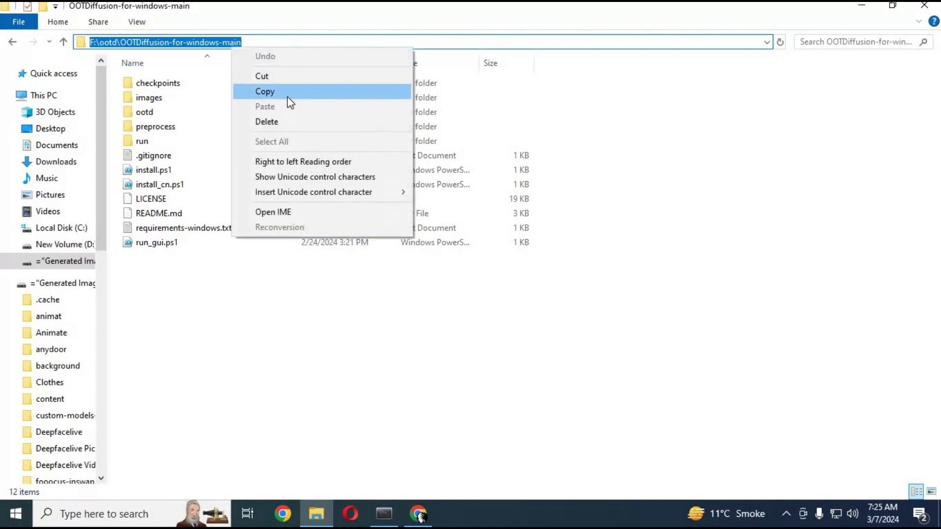
left_click(287, 96)
Step: Switch Anaconda Prompt to drive F and change the directory to F:\ootd\OOTDiffusion-for-windows-main
mouse_move(384, 514)
left_click(421, 427)
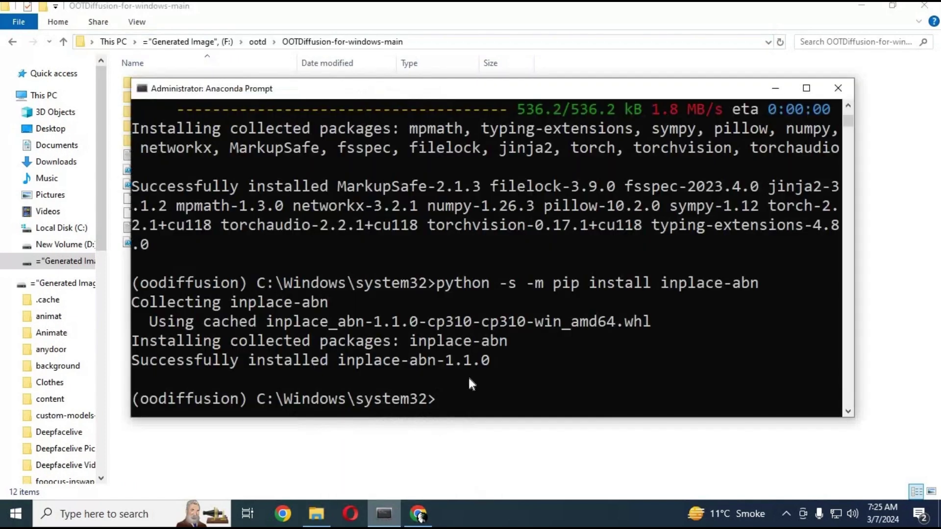
type("f:,")
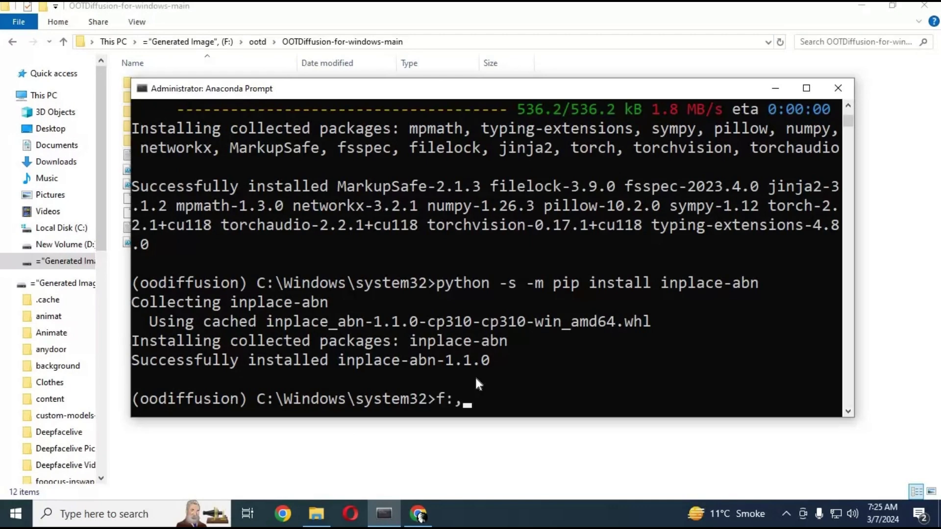
key("Return")
type("cd")
key("ctrl+v")
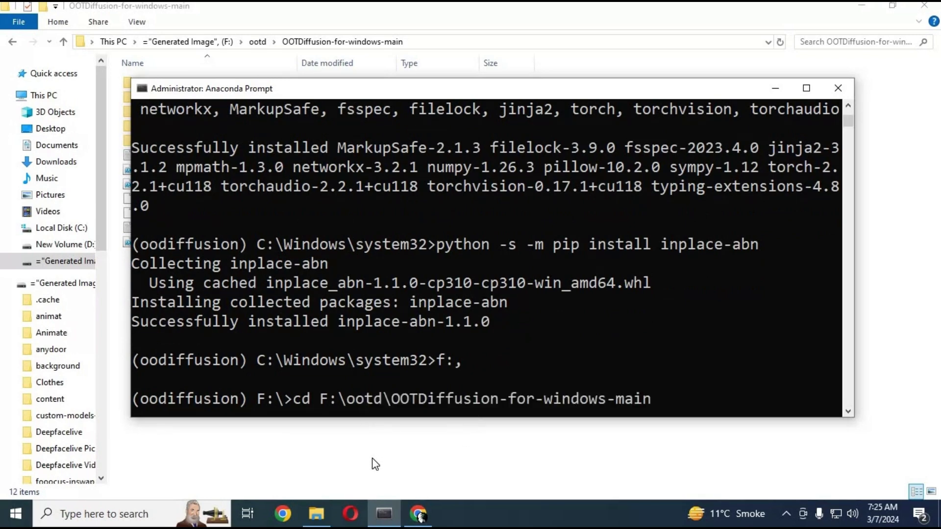
key("Return")
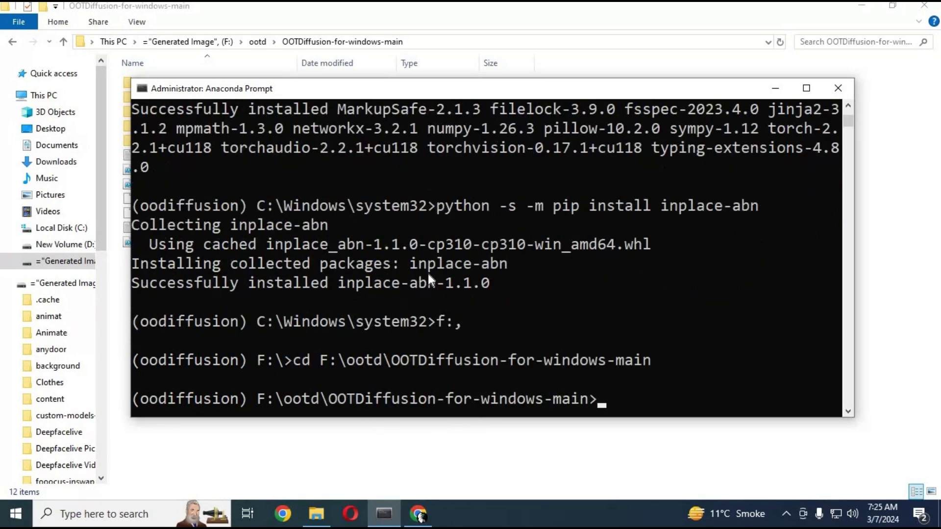
Step: Install the repository's dependencies in Anaconda Prompt by running pip install -r requirements-windows.txt
left_click(330, 443)
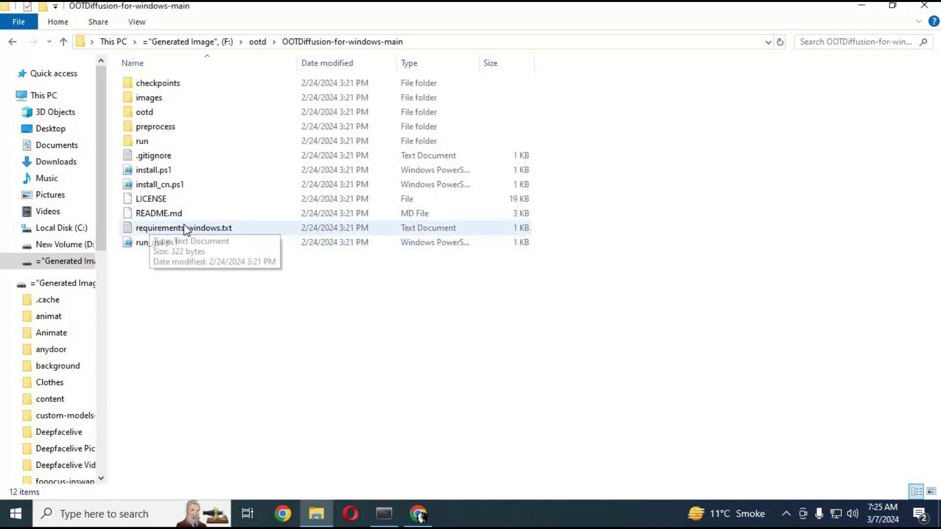
left_click(210, 228)
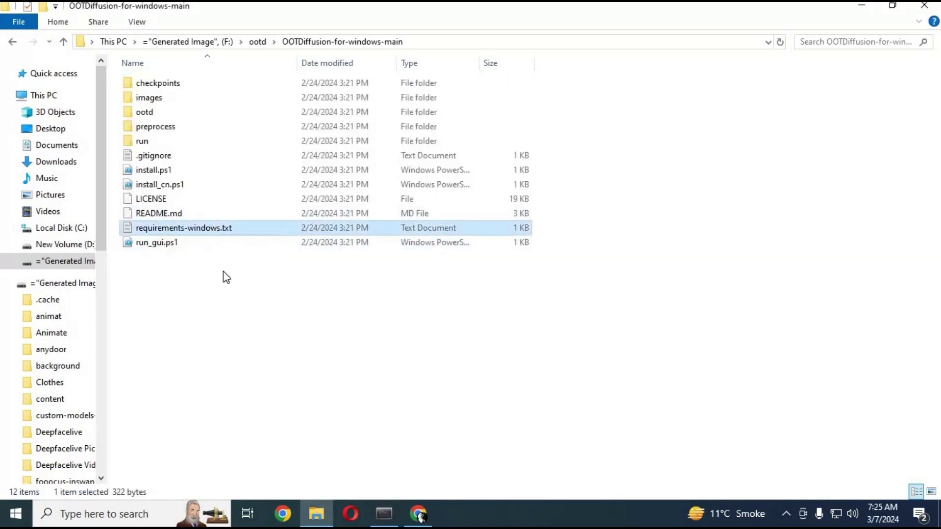
left_click(384, 513)
type("pip insy")
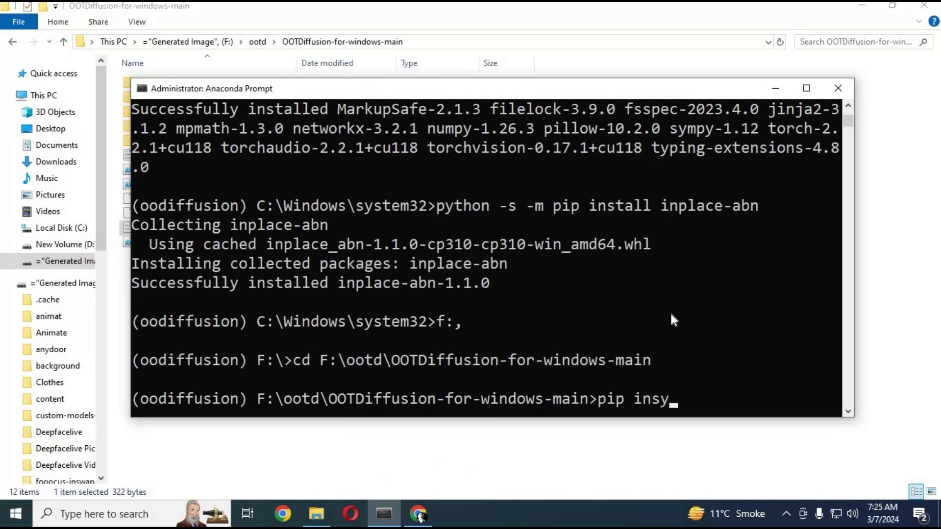
key("BackSpace")
type("tall -r requi")
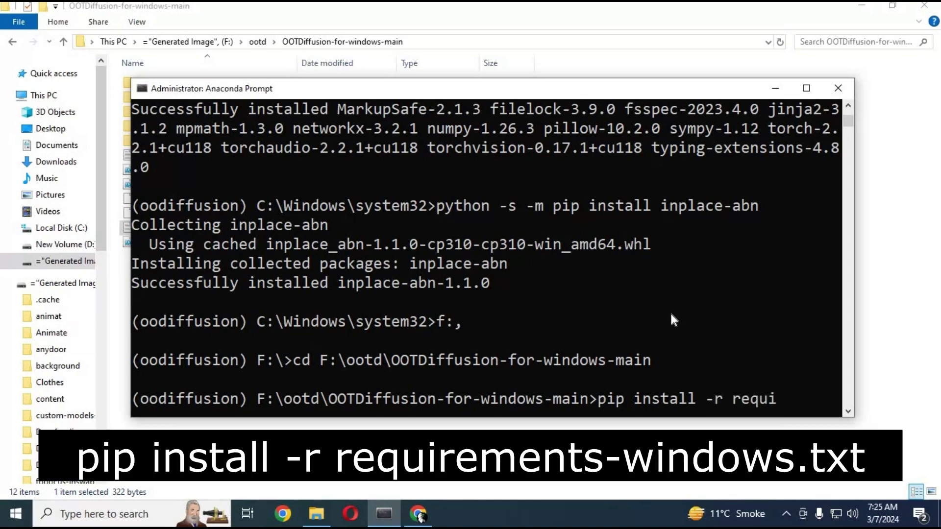
type("rements")
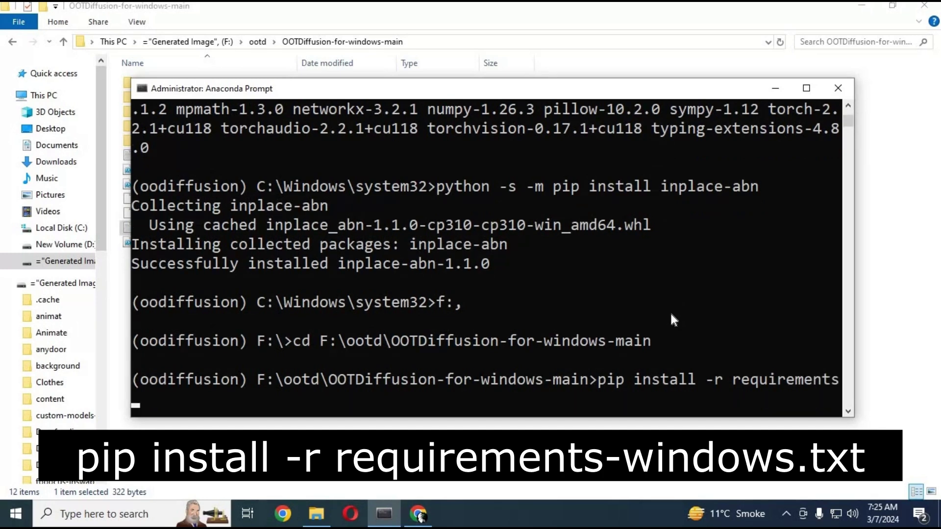
type("_wi")
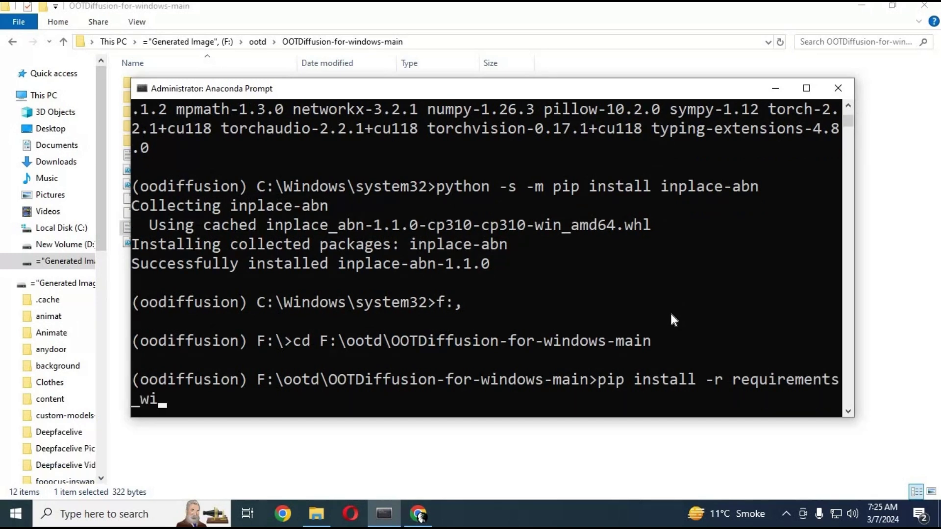
type("ndows.txt")
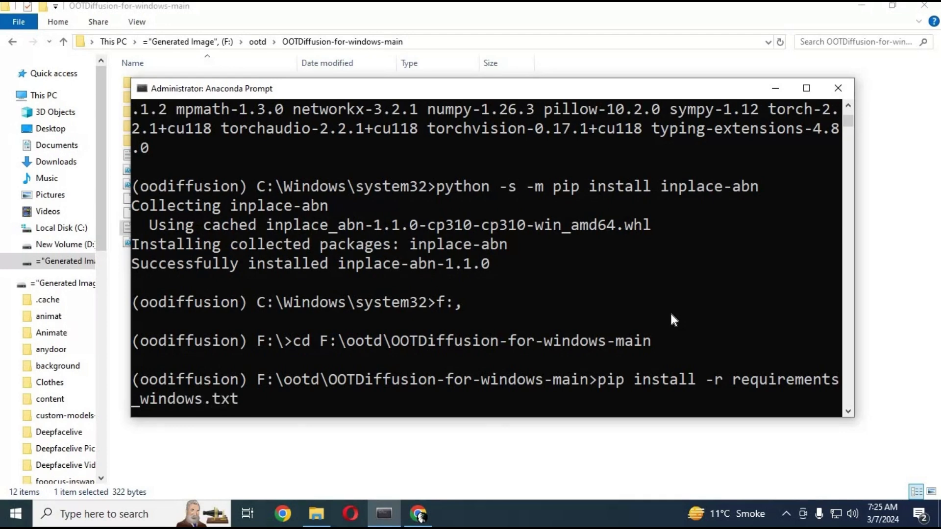
left_click_drag(567, 79, 549, 54)
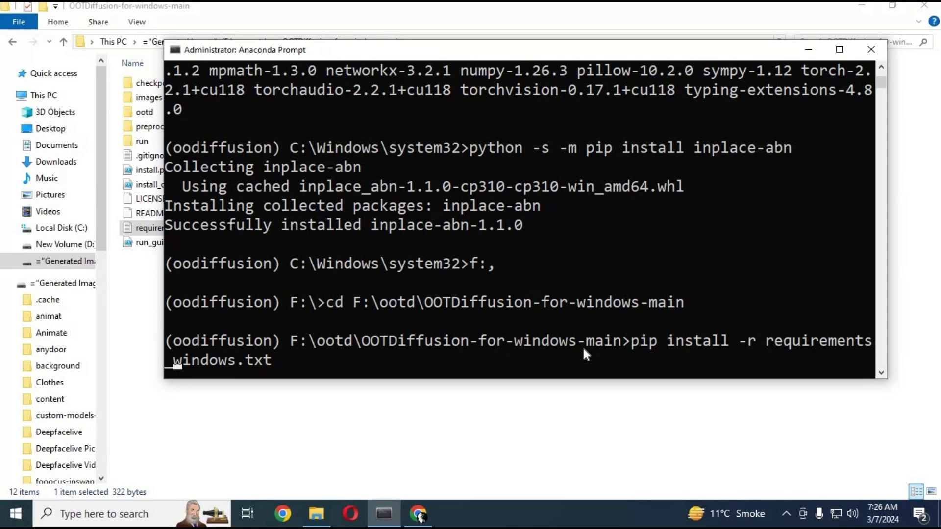
key("BackSpace")
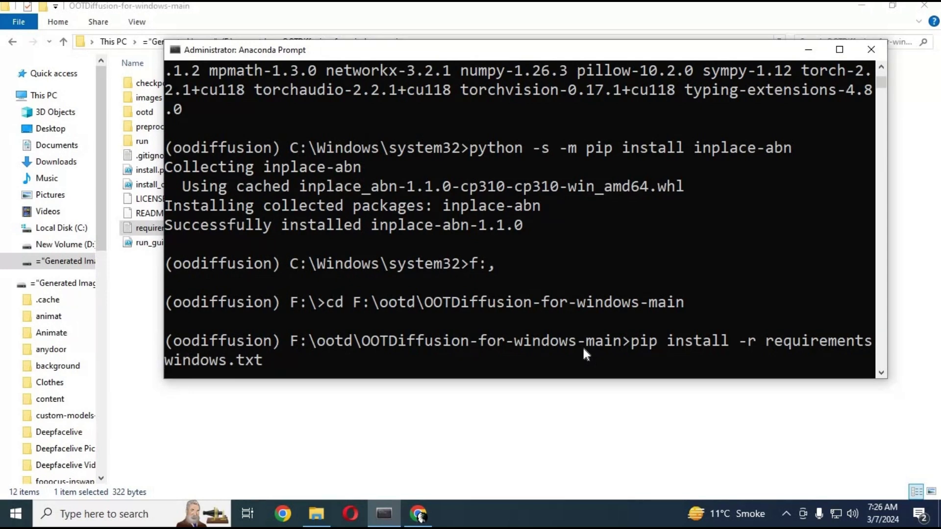
type("-")
key("Return")
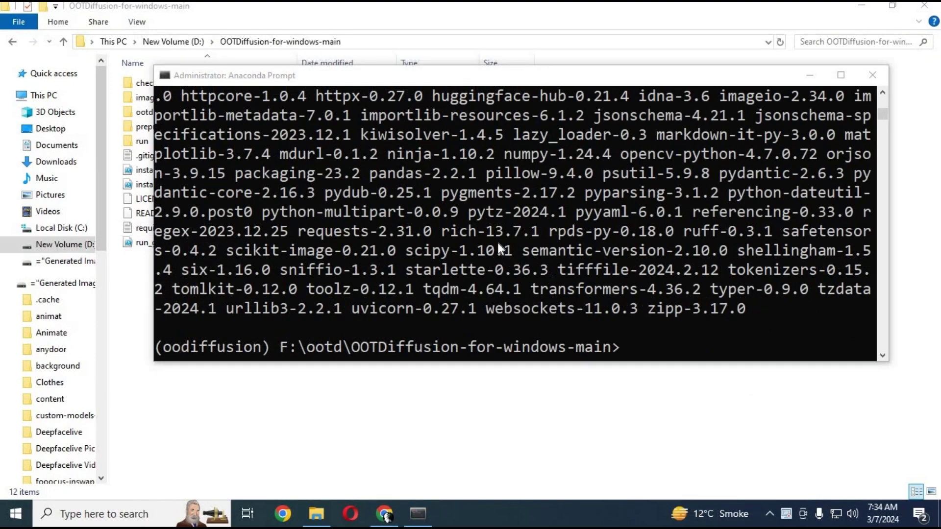
Step: Look over the OOTDiffusion-for-windows GitHub page, and locate clip-vit-large-patch14 in the local checkpoints folder on drive D
left_click(385, 514)
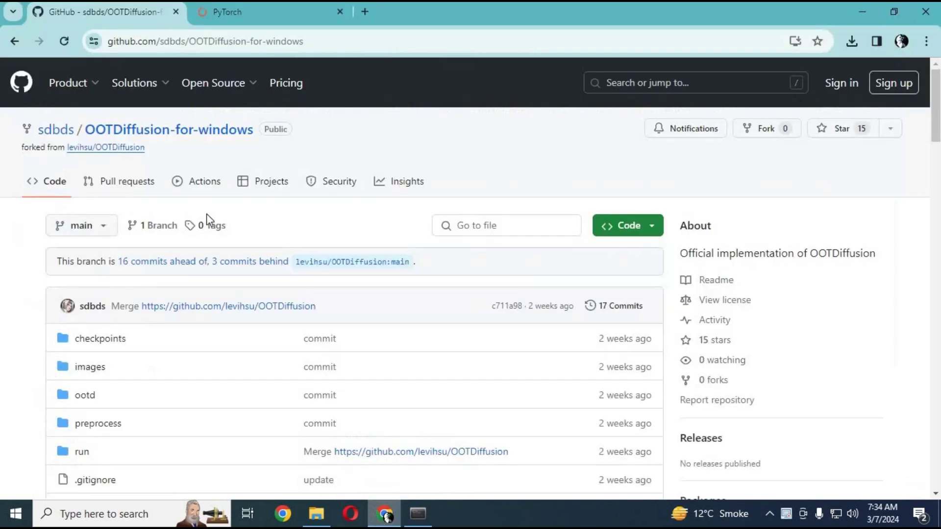
scroll(312, 357, "down", 7)
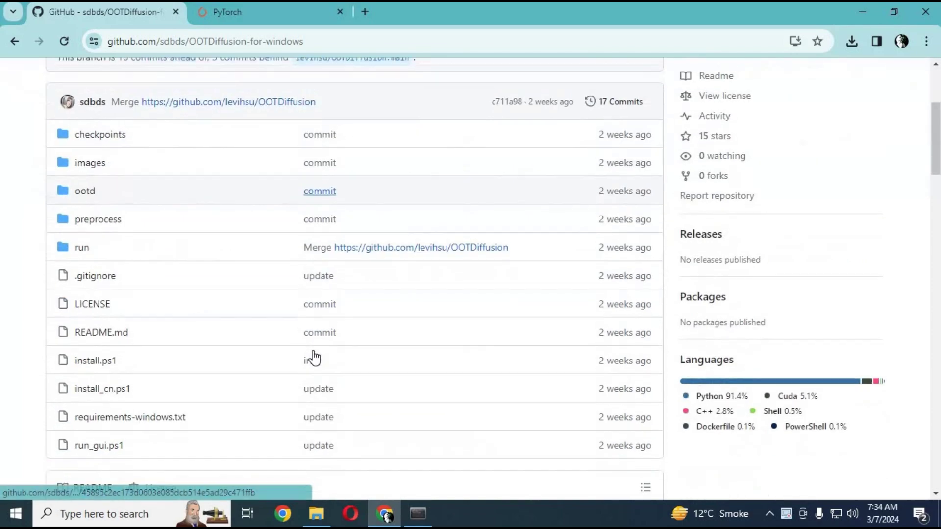
scroll(315, 358, "down", 8)
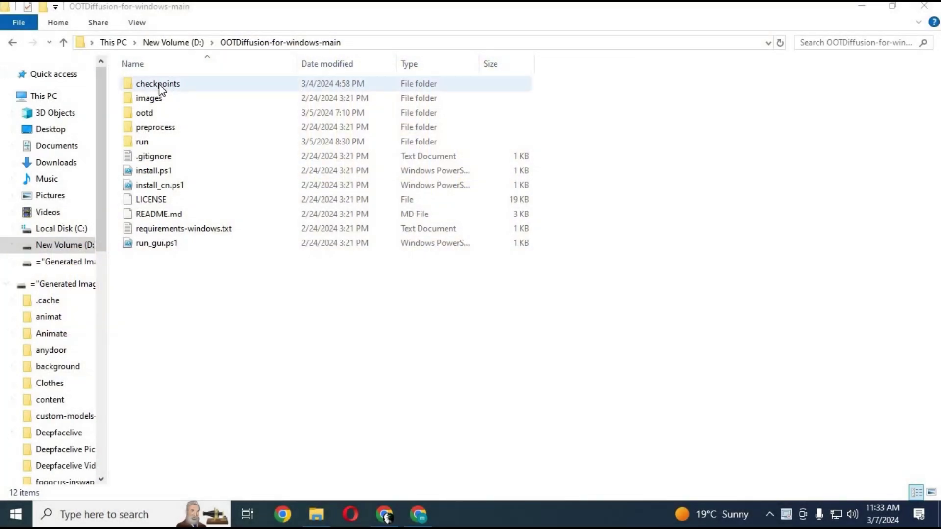
double_click(161, 84)
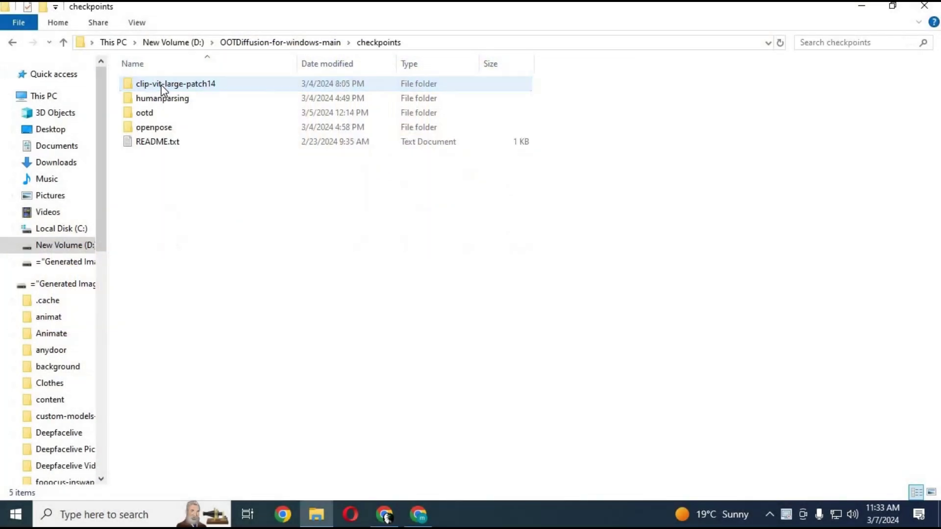
left_click(163, 84)
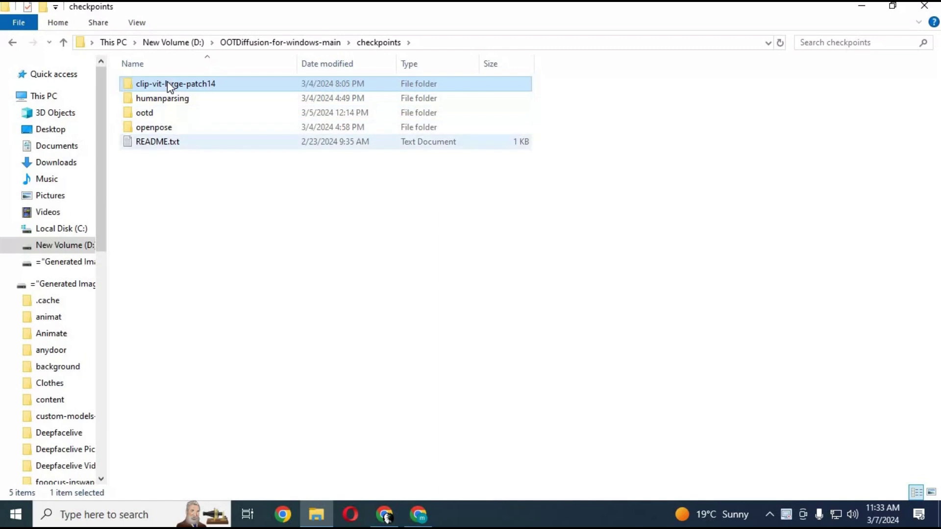
Step: Browse the levihsu/OOTDiffusion files on Hugging Face, examining the checkpoints folder and its openpose/ckpts subfolder
left_click(419, 515)
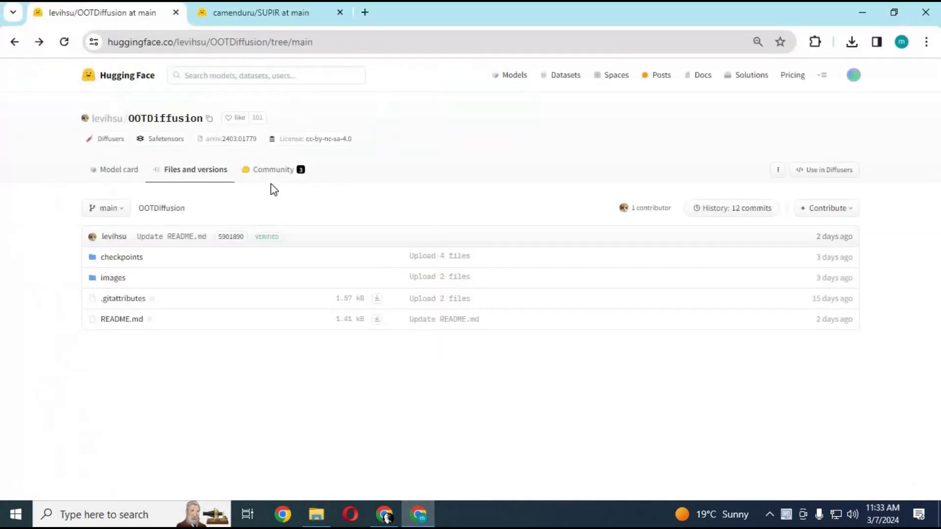
left_click(343, 43)
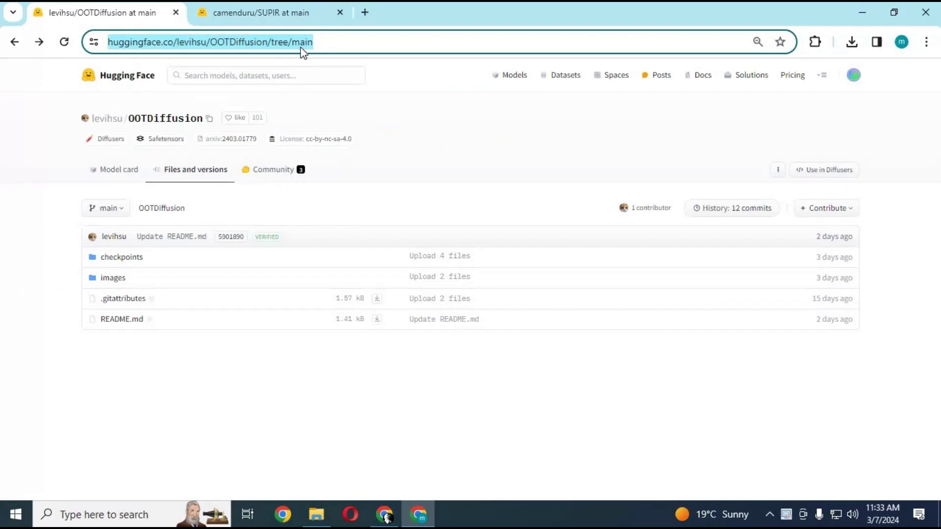
left_click(128, 263)
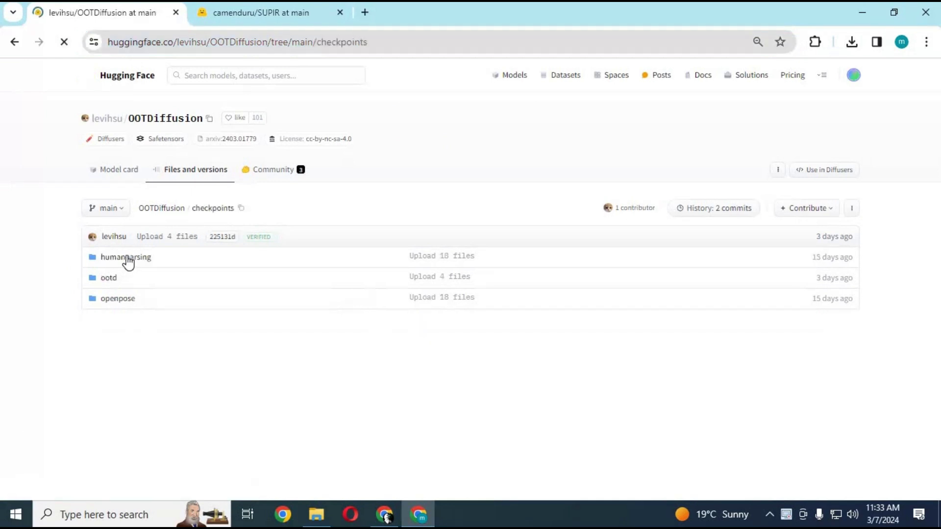
left_click(107, 300)
left_click(109, 259)
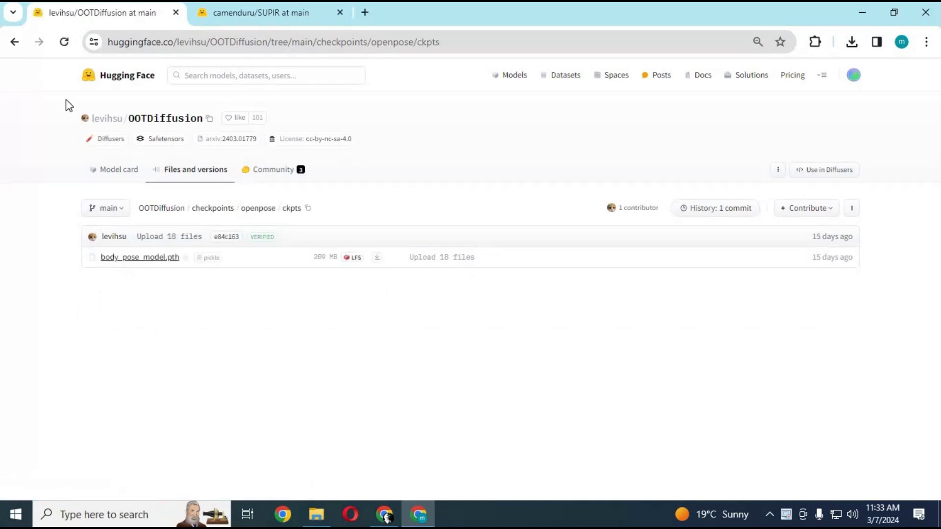
left_click(12, 44)
left_click(14, 46)
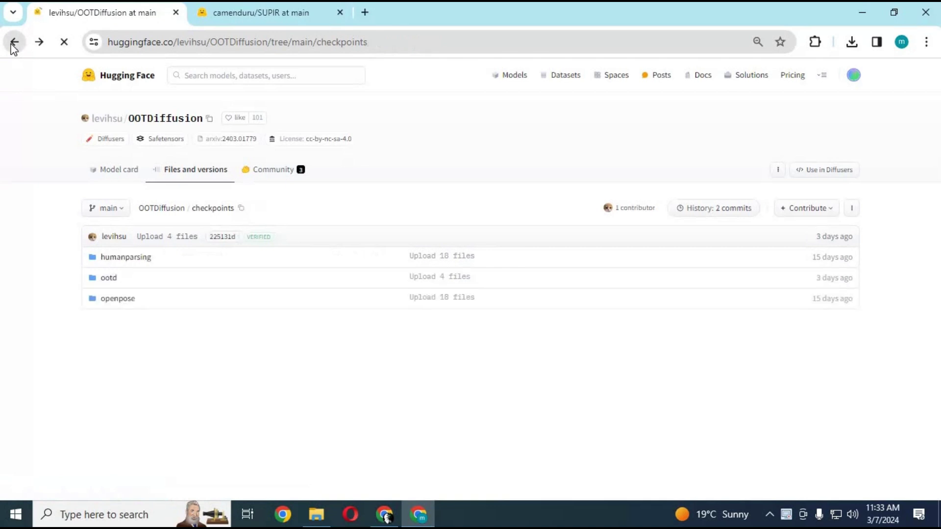
Step: Examine the camenduru/SUPIR file list on Hugging Face and highlight the name CLIP-ViT-bigG-14-laion2B-39B-b160k.tar
left_click(268, 11)
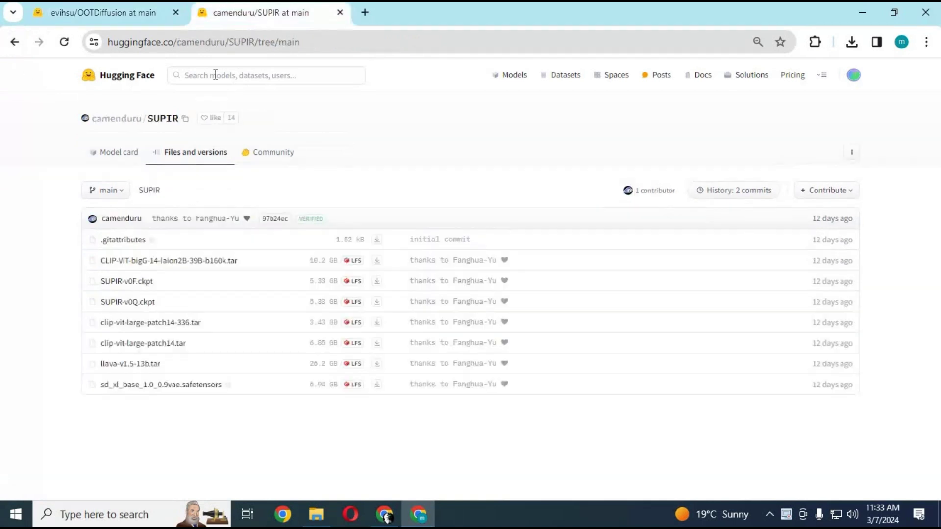
left_click(309, 38)
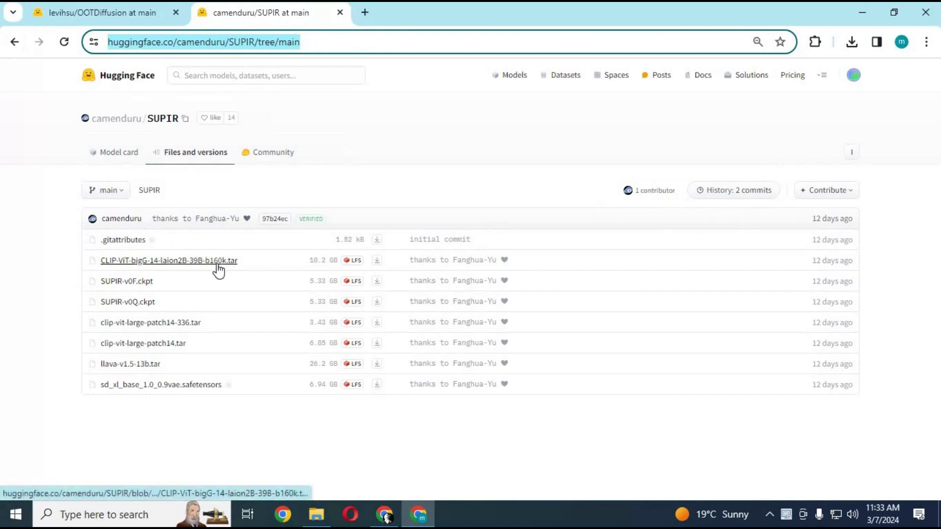
left_click_drag(241, 264, 98, 266)
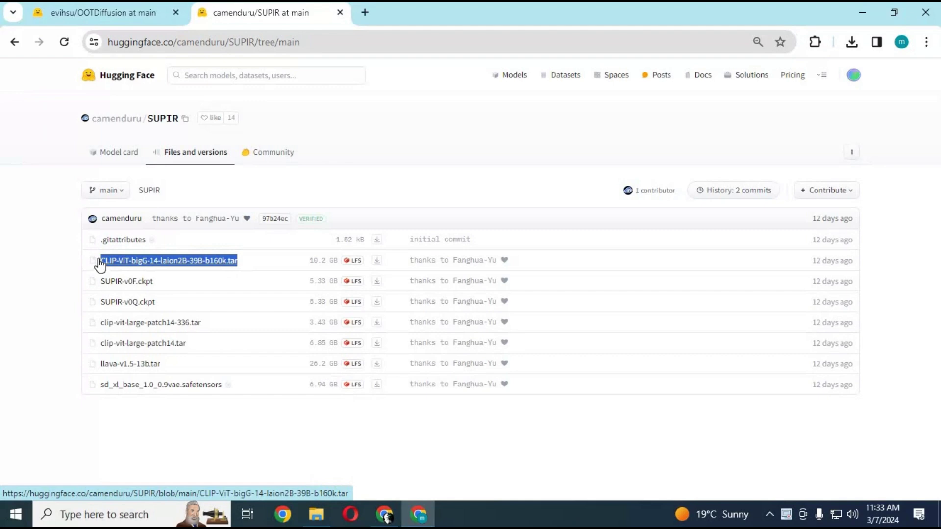
Step: Inspect the contents of the local clip-vit-large-patch14 checkpoint folder and return to the OOTDiffusion-for-windows-main folder
left_click(316, 515)
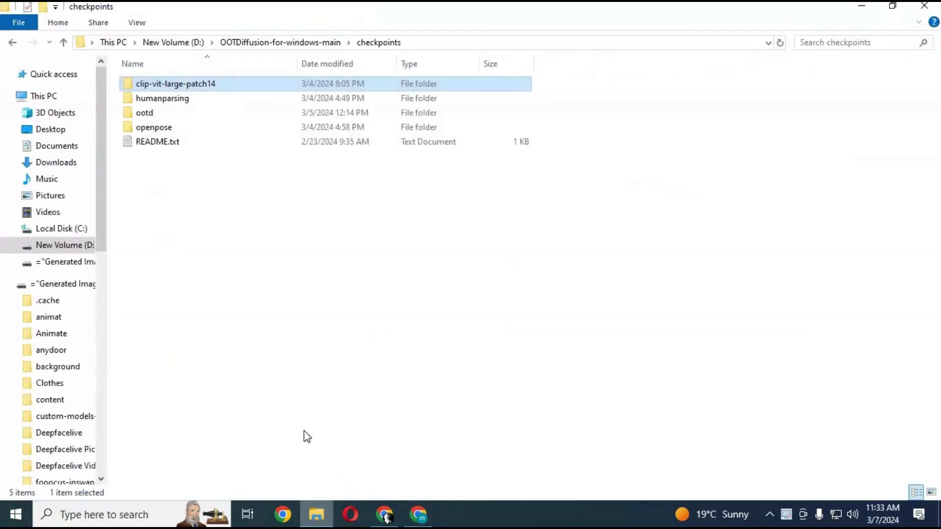
double_click(199, 90)
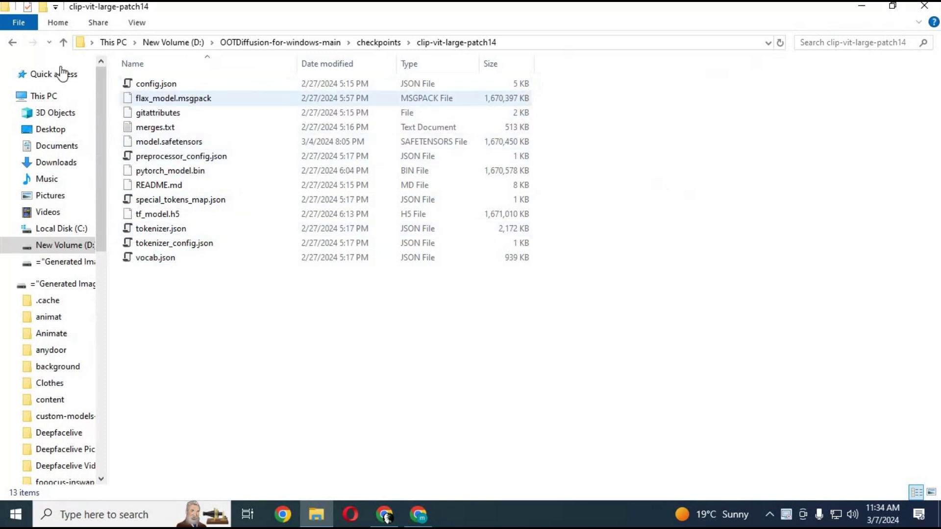
left_click(13, 43)
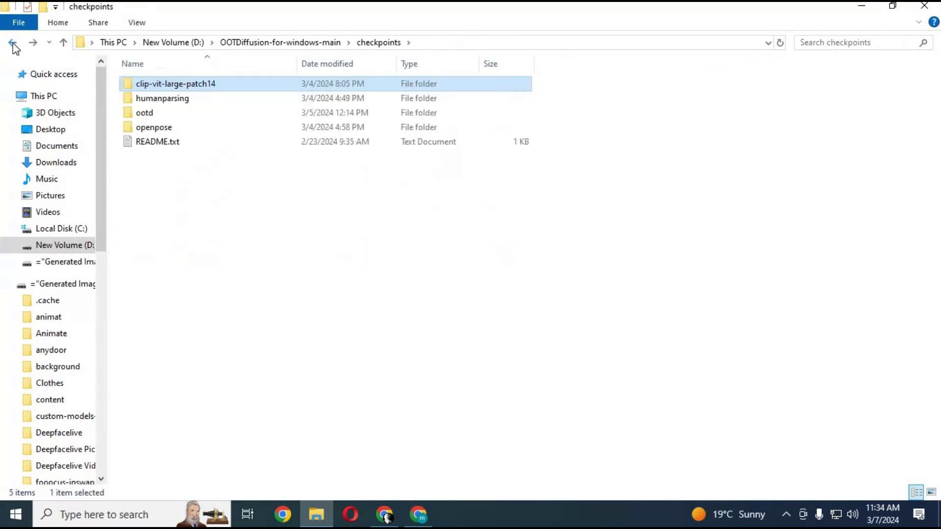
left_click(13, 43)
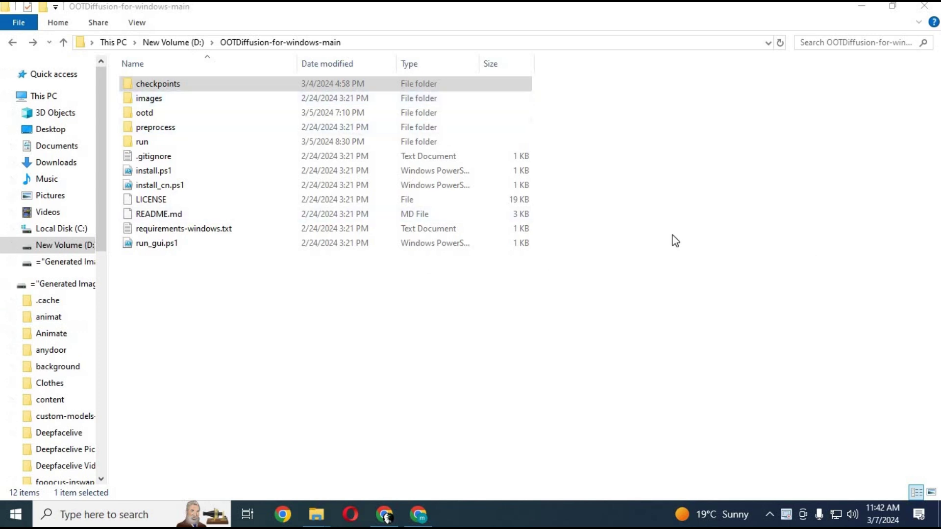
Step: Open functions.py from the preprocess\humanparsing\modules folder in Notepad++
double_click(156, 129)
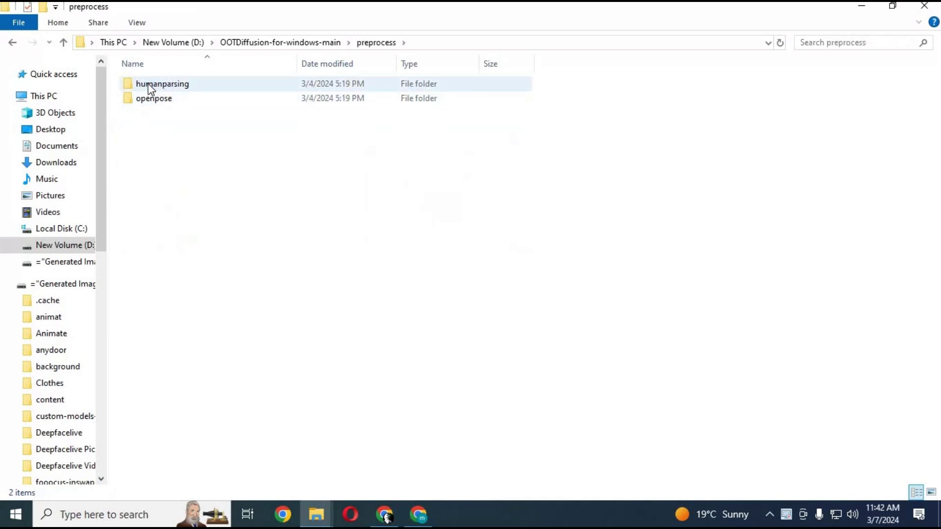
double_click(168, 86)
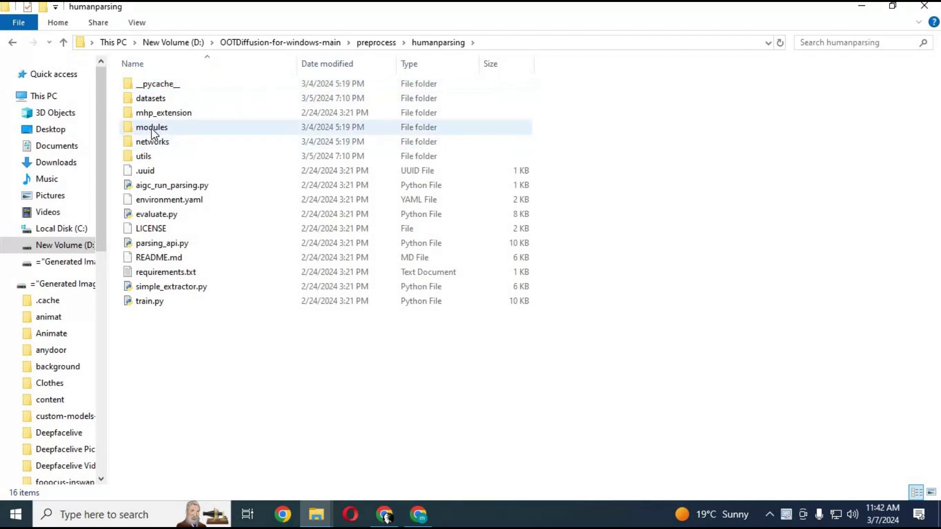
double_click(154, 129)
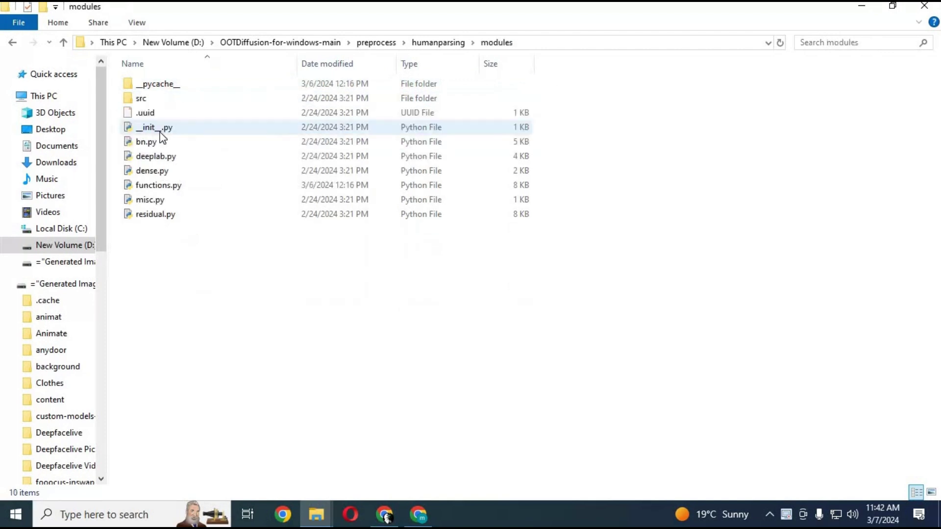
left_click(149, 186)
right_click(149, 187)
left_click(218, 228)
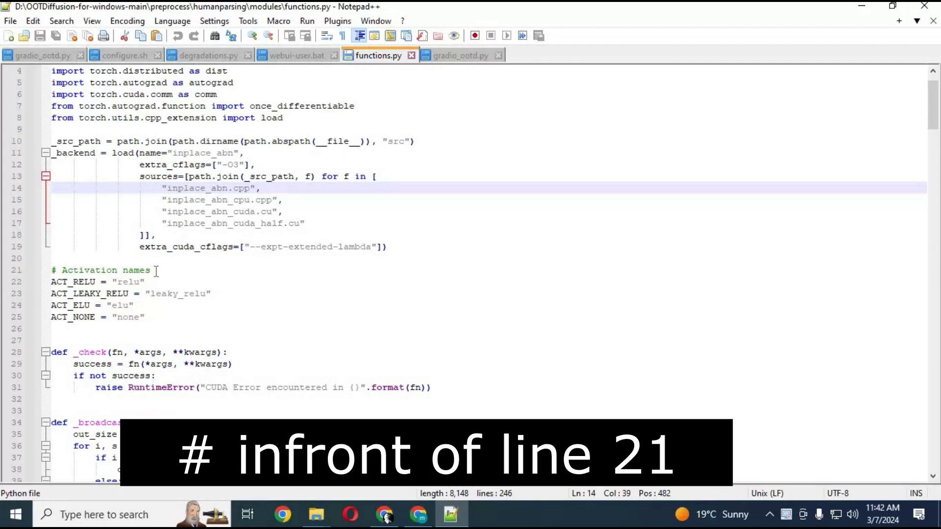
Step: Replace the comment marker and its trailing space on line 21 of functions.py with # so it reads #Activation names
left_click(60, 270)
left_click_drag(60, 270, 42, 274)
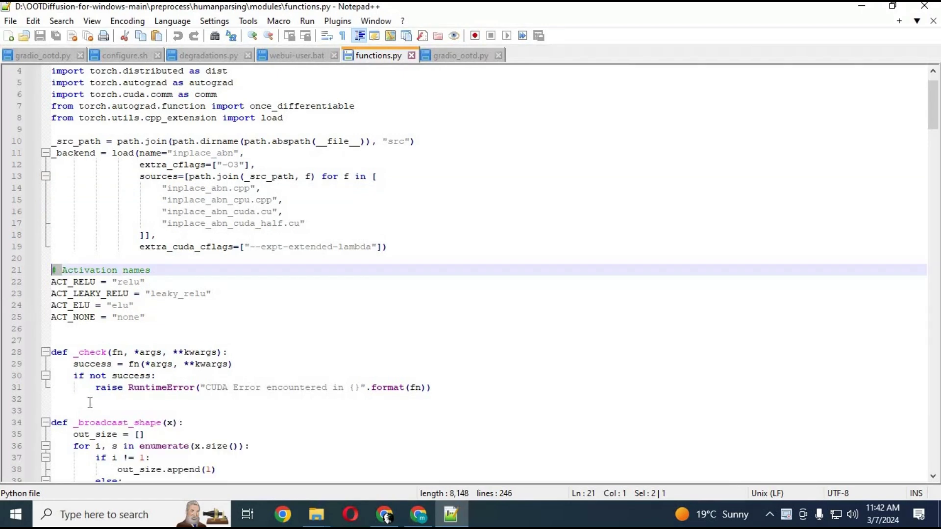
key("Delete")
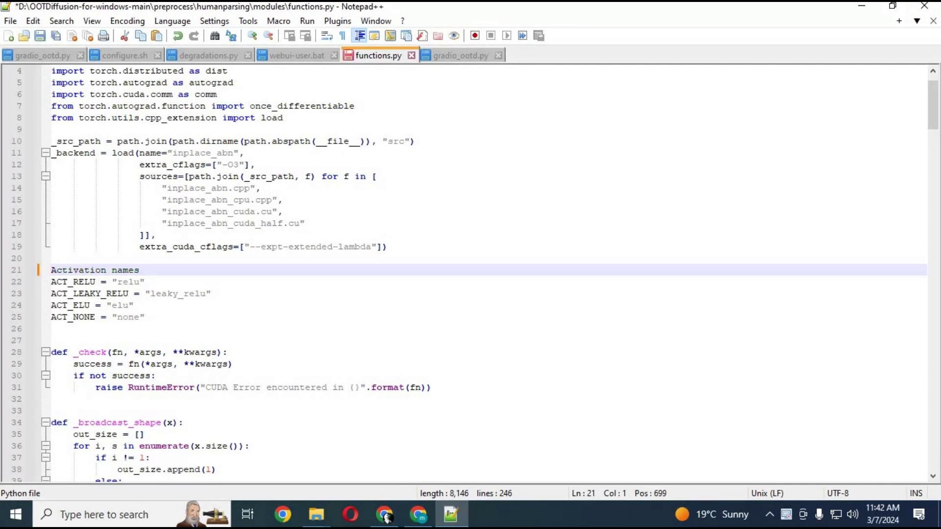
type("#")
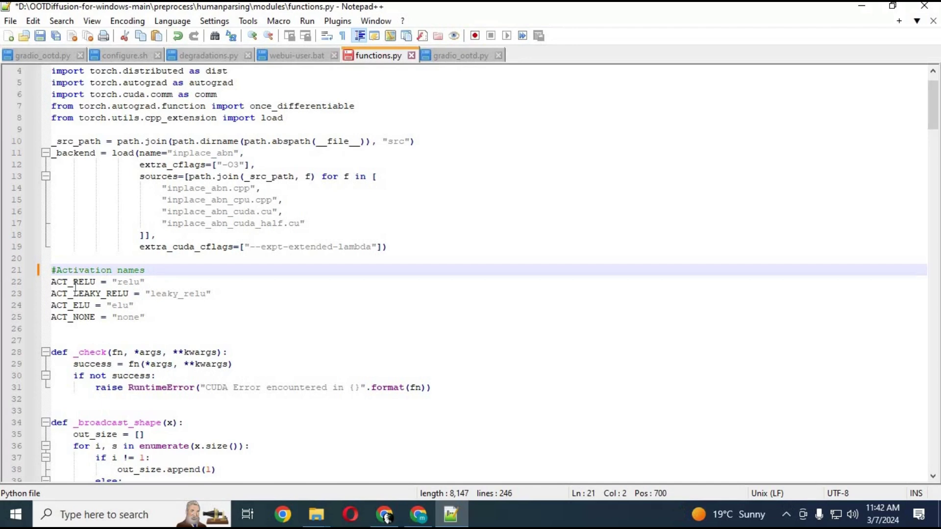
Step: Save functions.py, then close the file and Notepad++
left_click(10, 20)
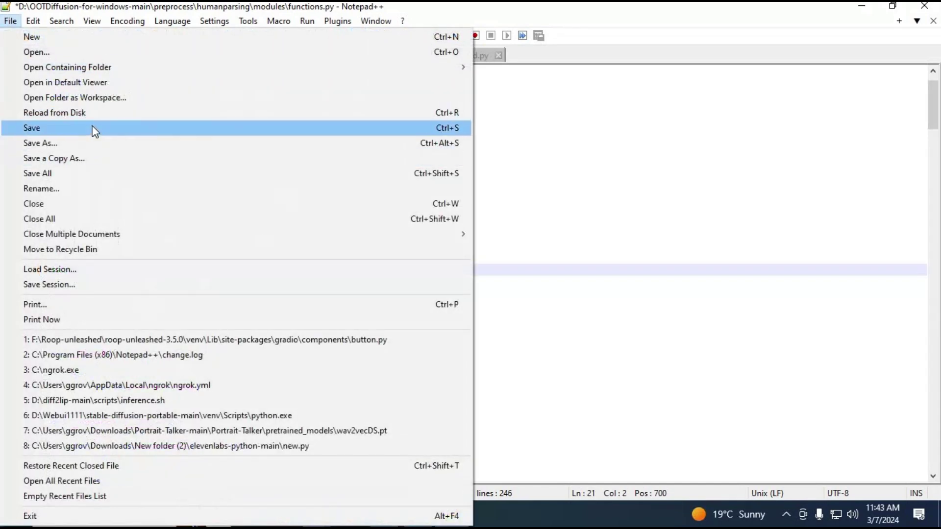
left_click(93, 128)
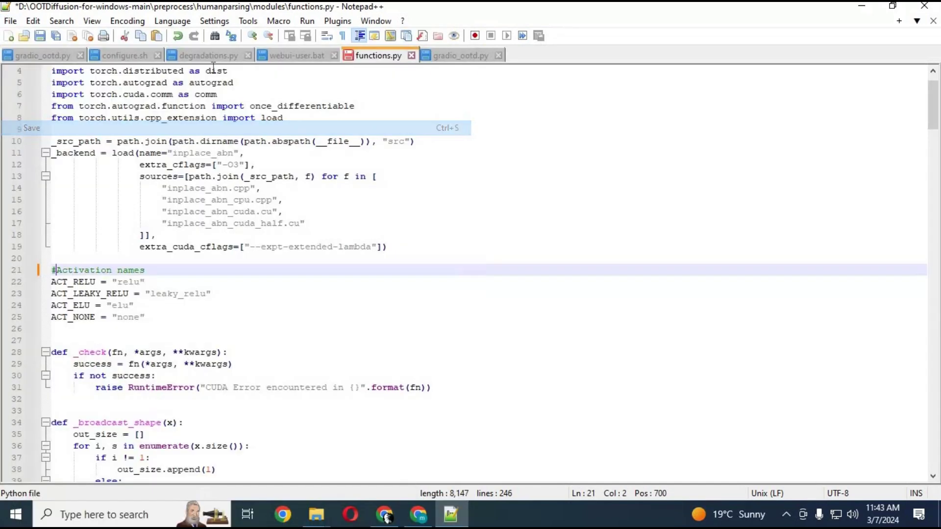
left_click(933, 21)
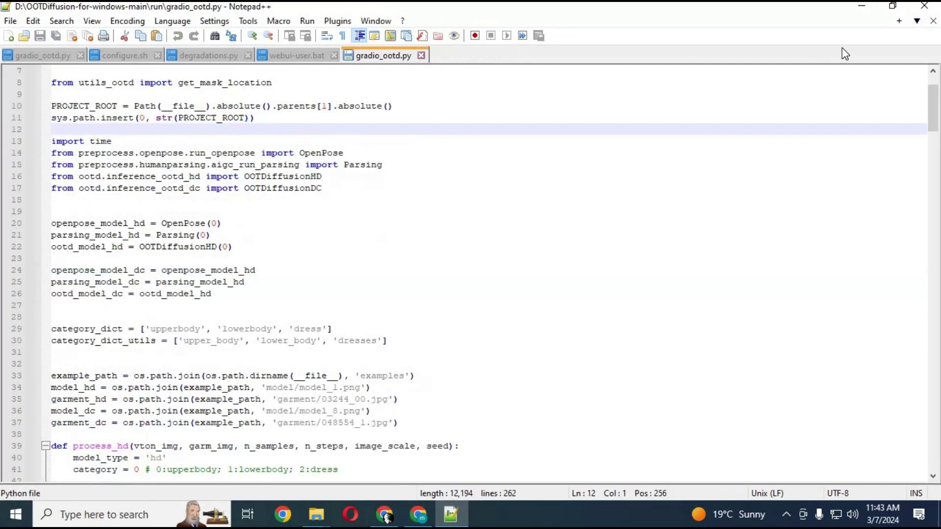
left_click(925, 6)
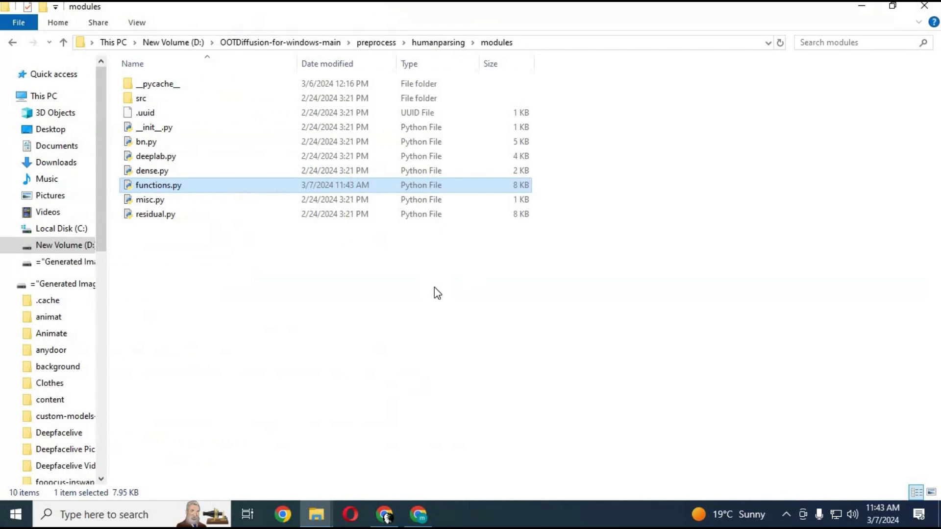
Step: Open gradio_ootd.py from the run folder of OOTDiffusion-for-windows-main in Notepad++
left_click(67, 43)
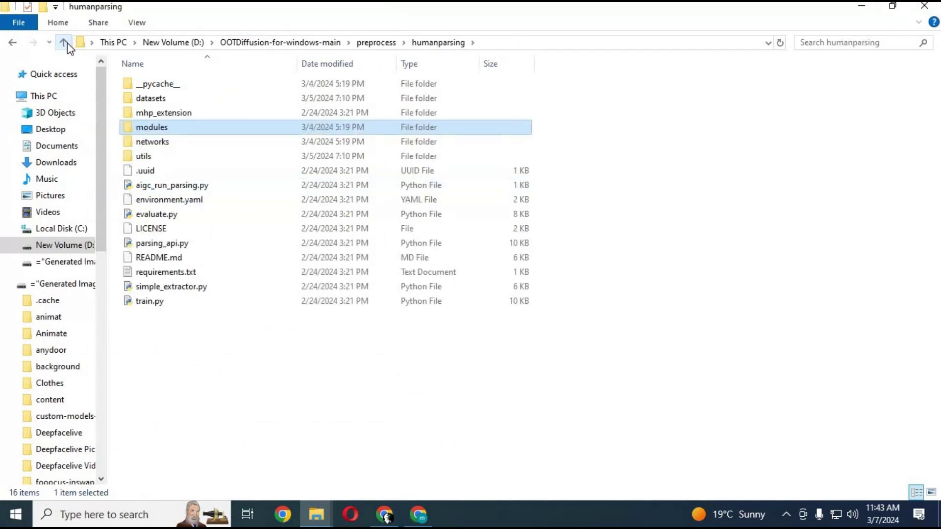
left_click(66, 43)
left_click(67, 43)
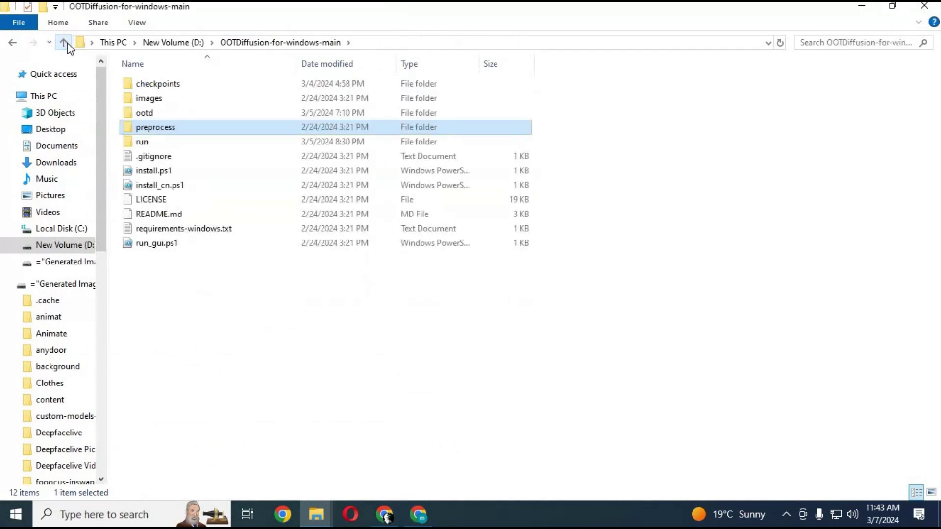
left_click(66, 43)
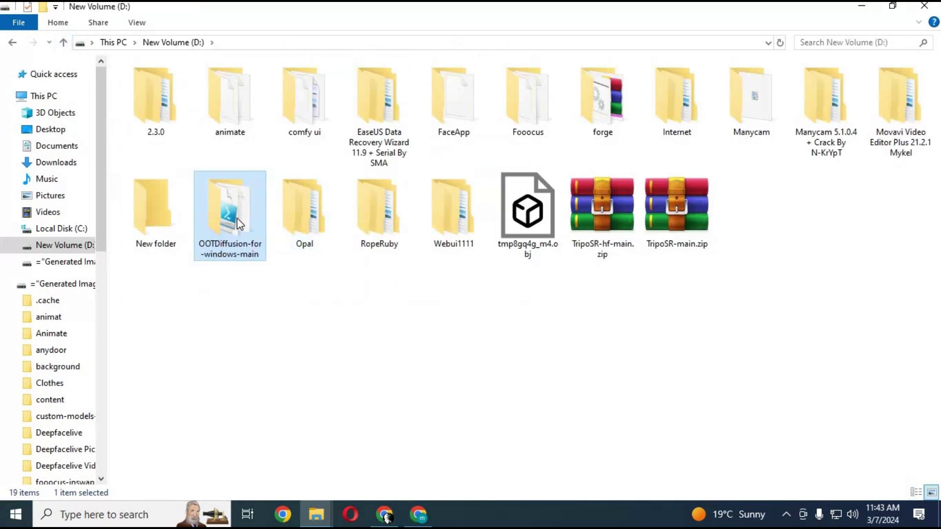
double_click(237, 218)
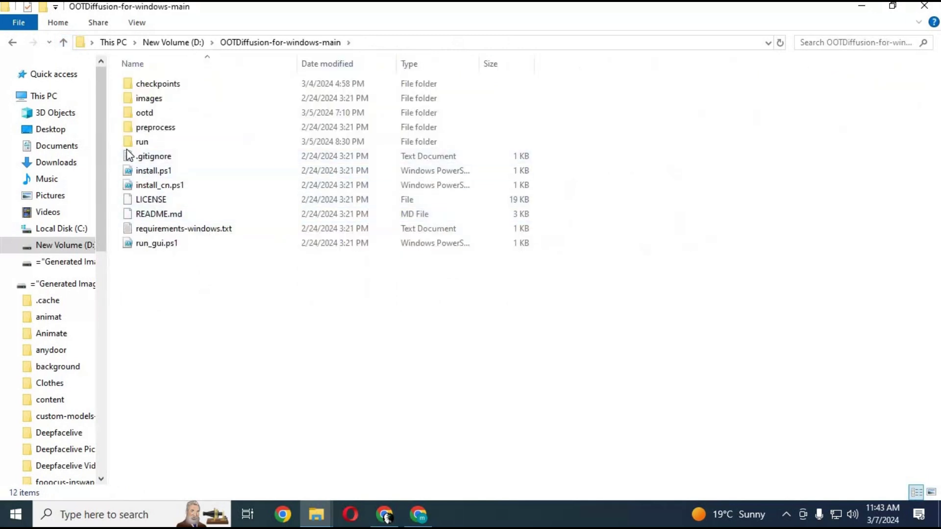
double_click(138, 143)
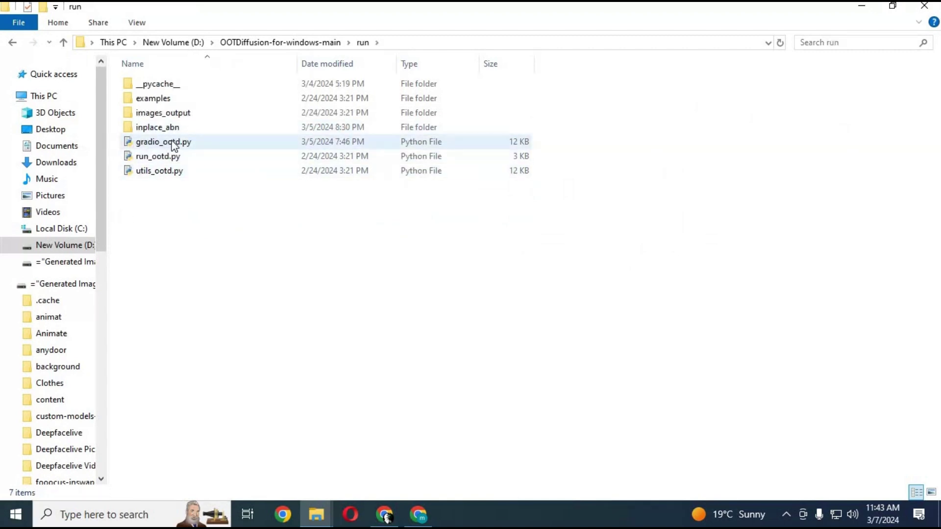
right_click(163, 143)
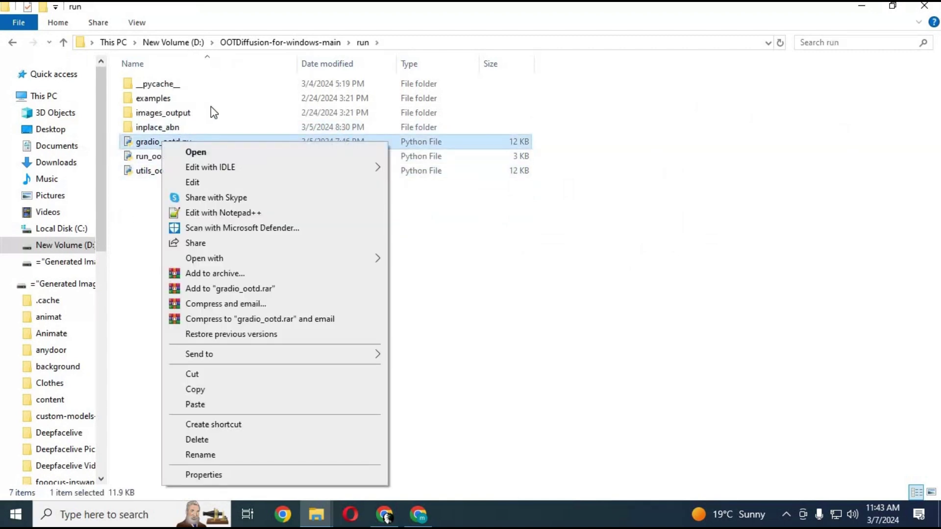
left_click(199, 184)
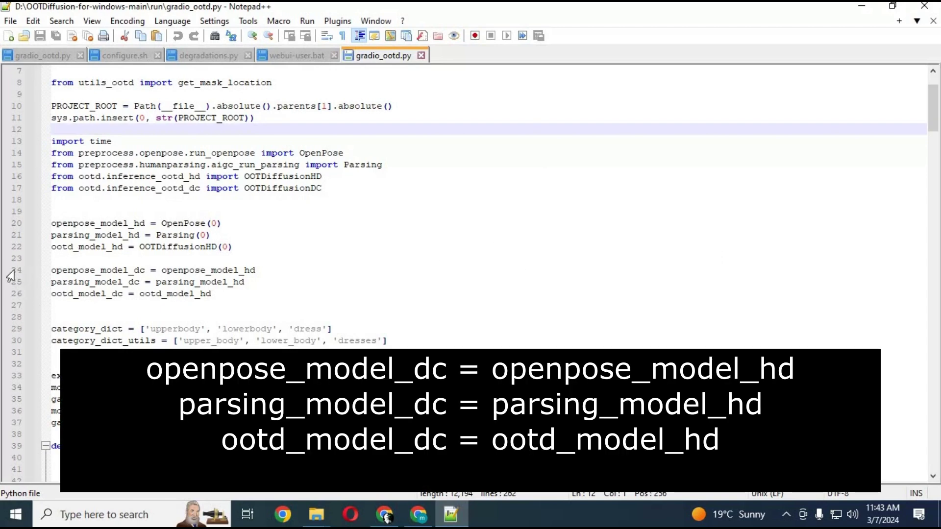
Step: Check the openpose_model_dc, parsing_model_dc and ootd_model_dc assignments on lines 24 to 26 of gradio_ootd.py and close Notepad++
left_click_drag(51, 271, 265, 273)
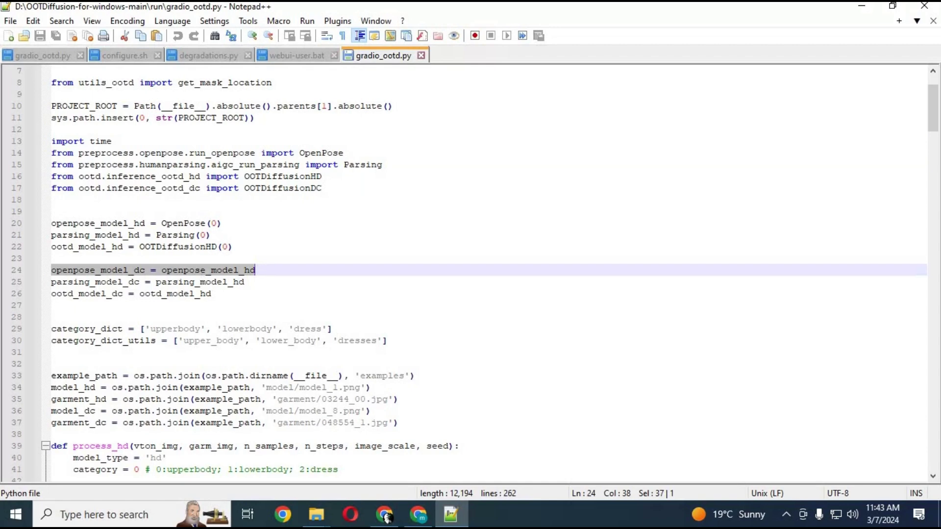
left_click_drag(53, 283, 245, 284)
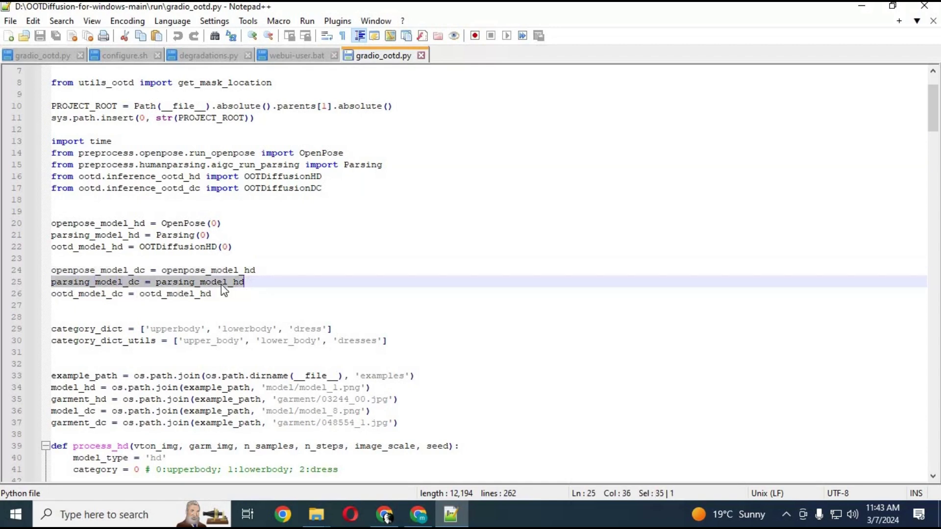
left_click_drag(54, 294, 216, 295)
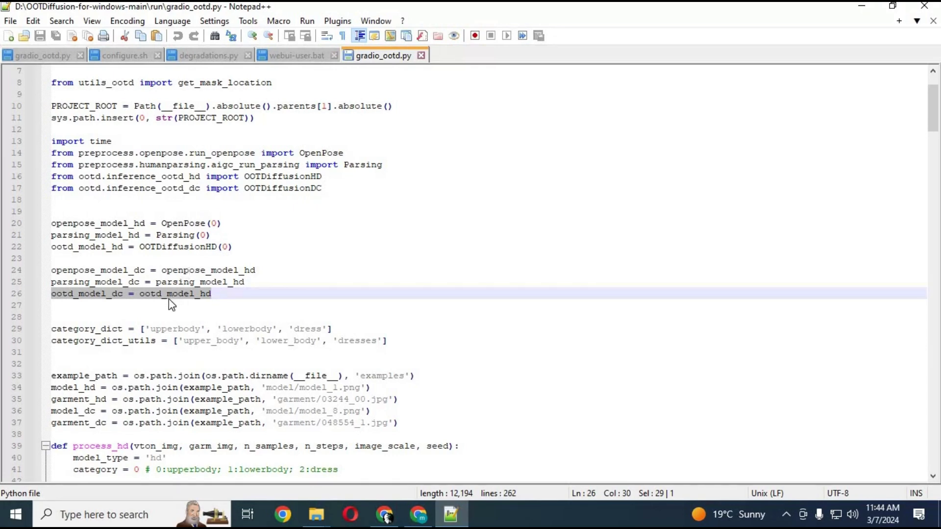
left_click(6, 21)
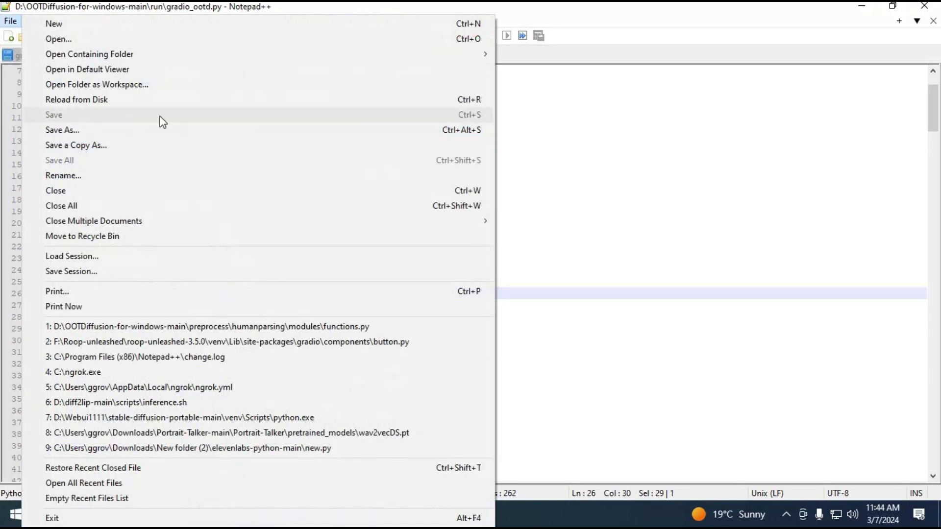
left_click(585, 141)
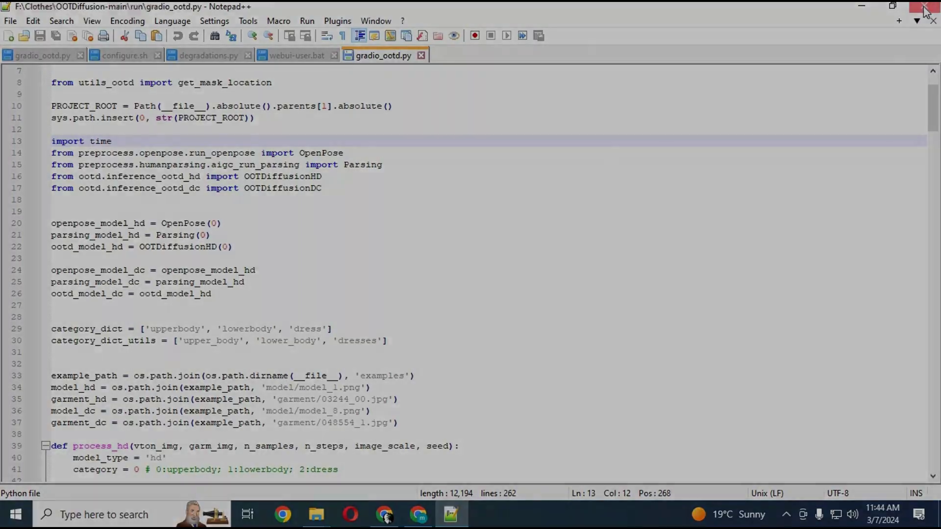
left_click(925, 6)
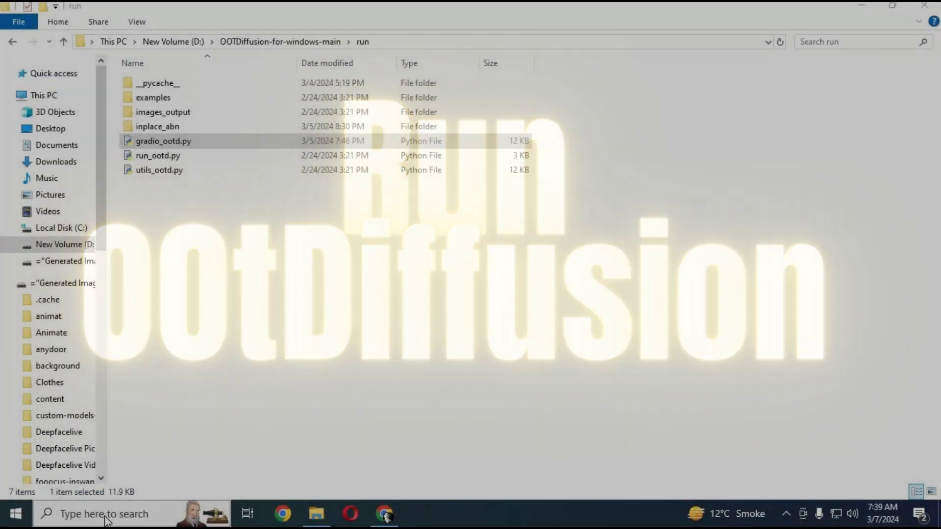
Step: Launch Anaconda Prompt as administrator, shrink its window and move it beside the folder's file list
left_click(106, 515)
type("an")
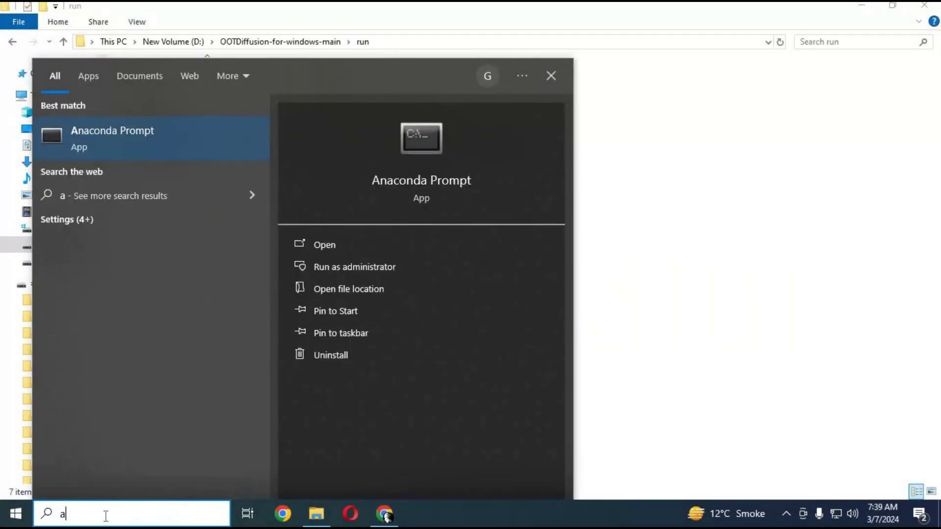
left_click(384, 265)
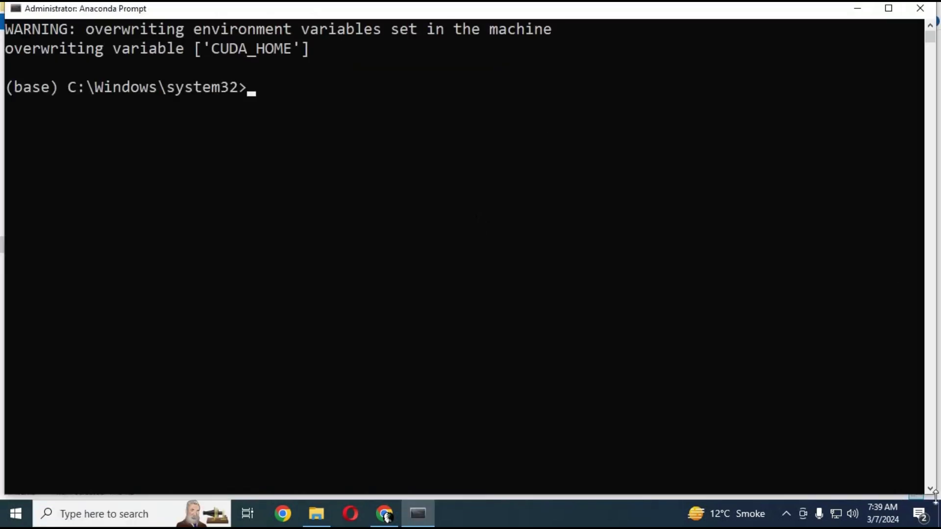
left_click_drag(896, 472, 695, 389)
left_click_drag(318, 8, 332, 17)
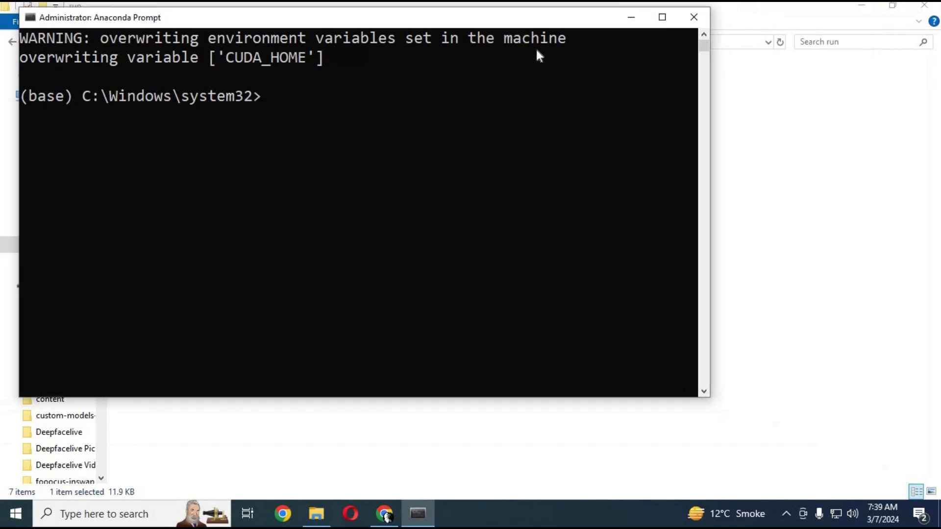
left_click_drag(536, 17, 726, 50)
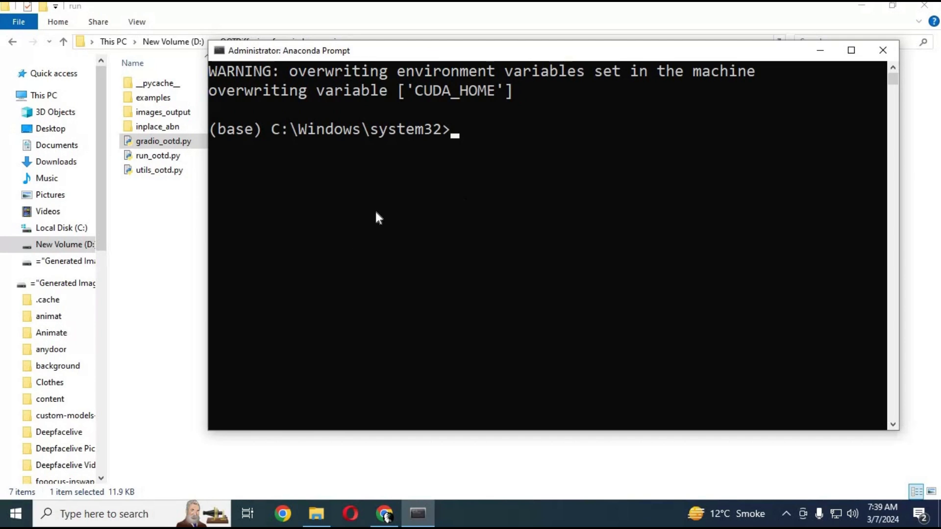
Step: Browse in File Explorer to C:\Program Files\Microsoft Visual Studio\2022\Community\VC\Auxiliary\Build
left_click(39, 96)
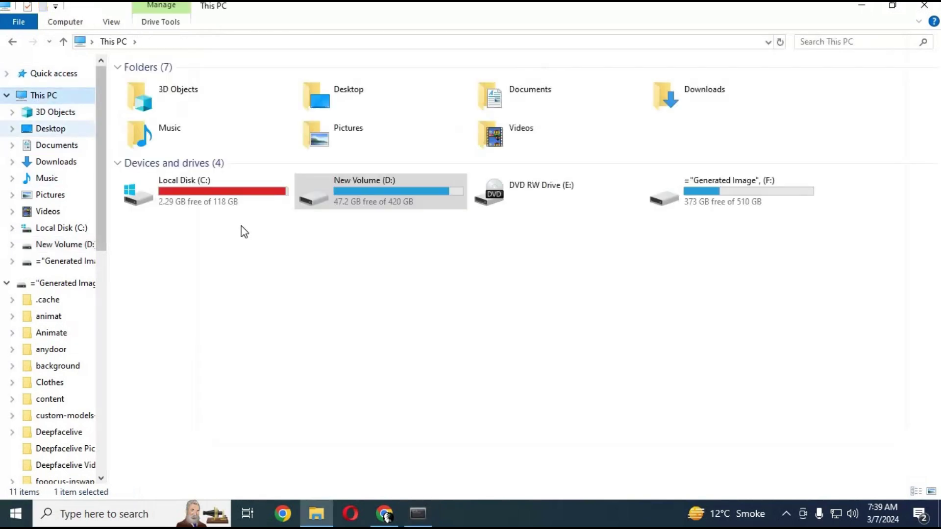
double_click(203, 192)
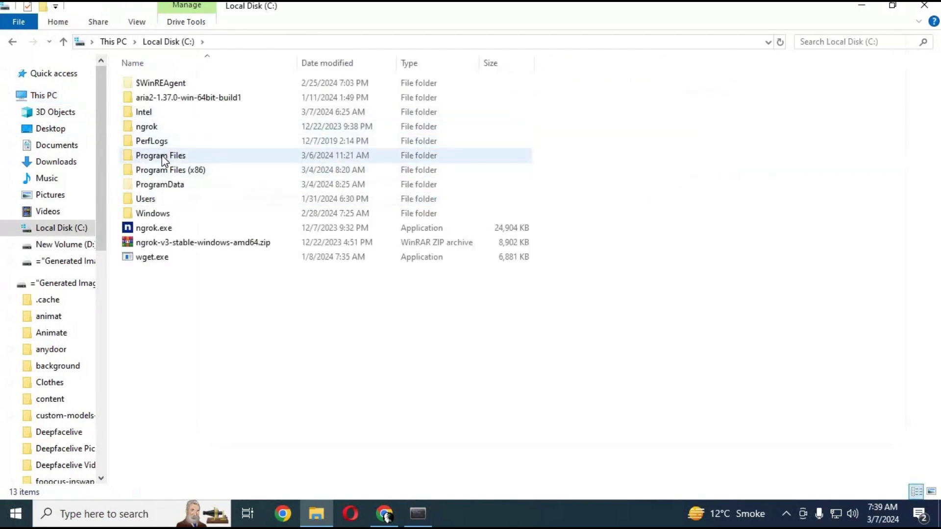
double_click(163, 156)
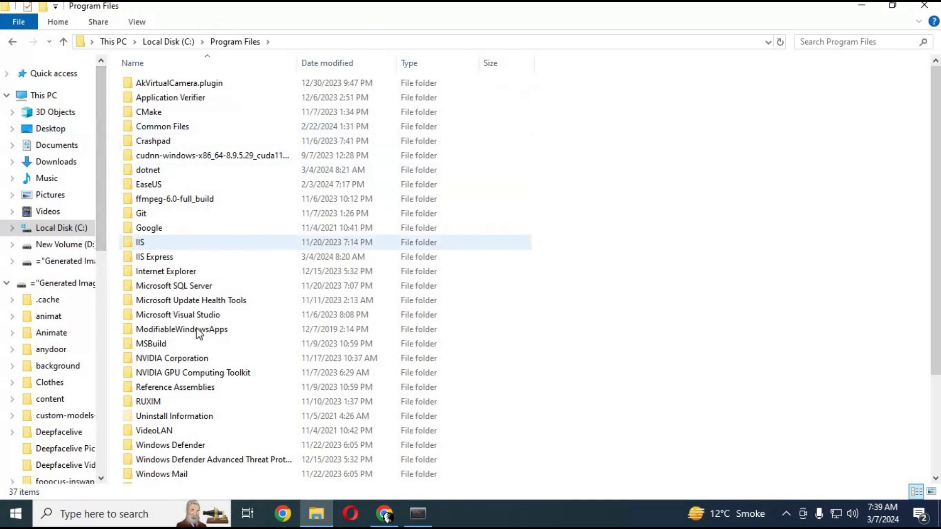
double_click(173, 316)
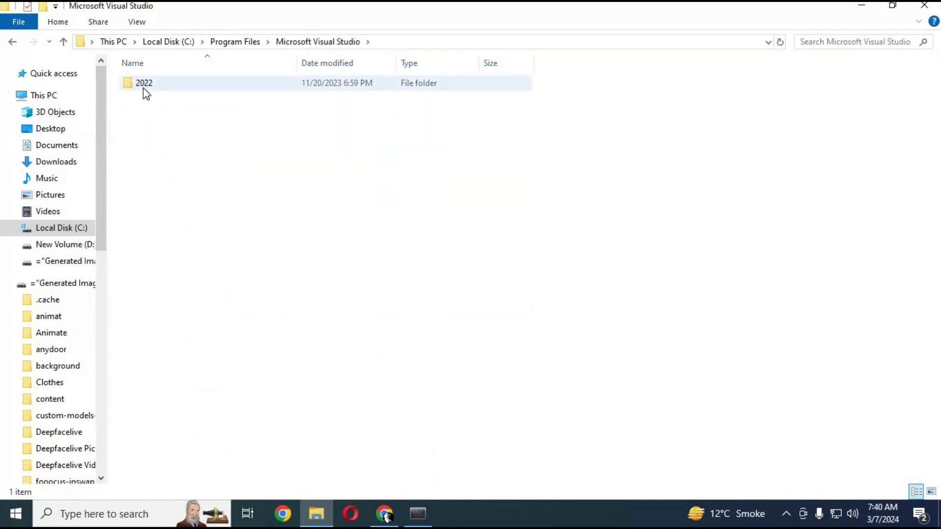
double_click(146, 84)
left_click(165, 87)
double_click(166, 87)
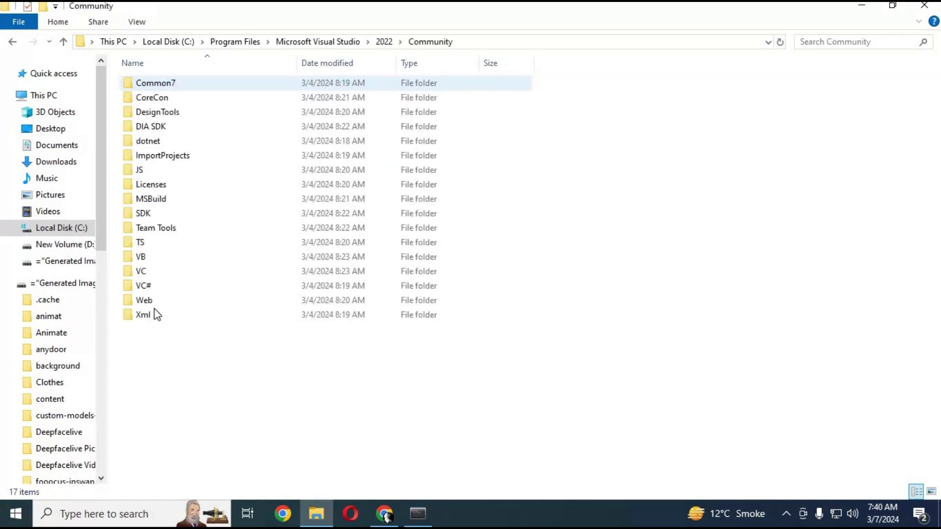
double_click(144, 272)
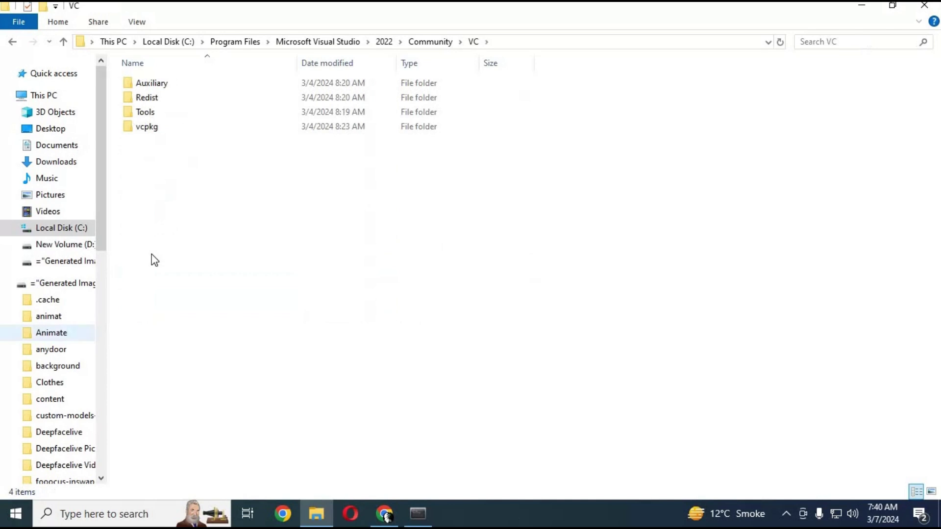
double_click(152, 87)
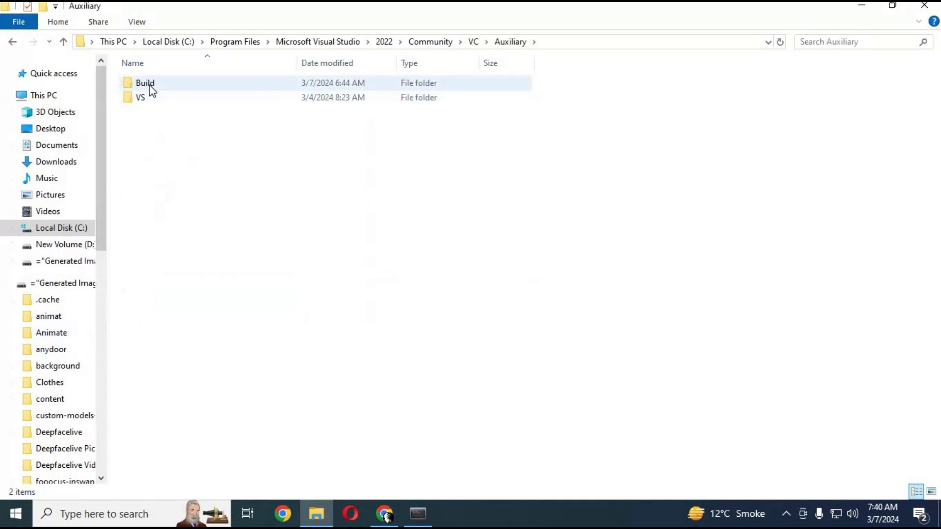
double_click(152, 87)
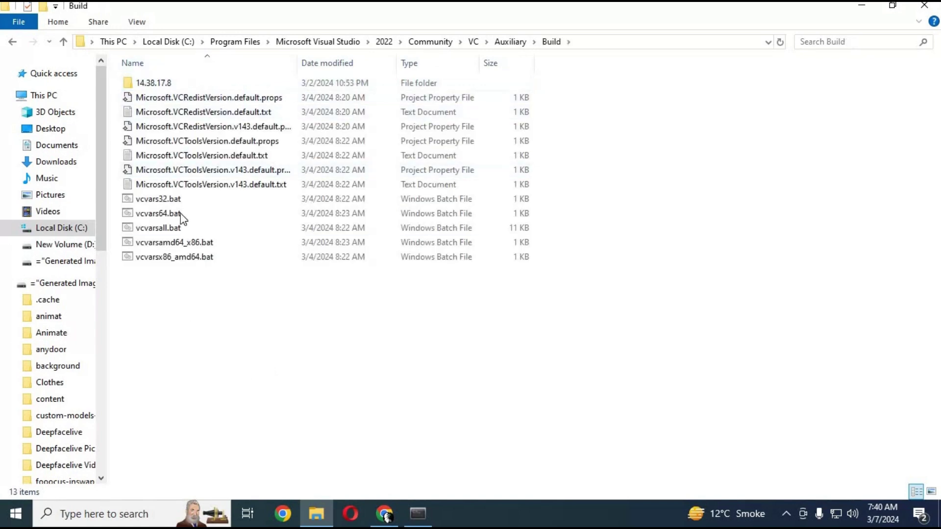
Step: Copy the Build folder's path and change the Anaconda Prompt directory to it with cd
left_click(592, 43)
right_click(313, 44)
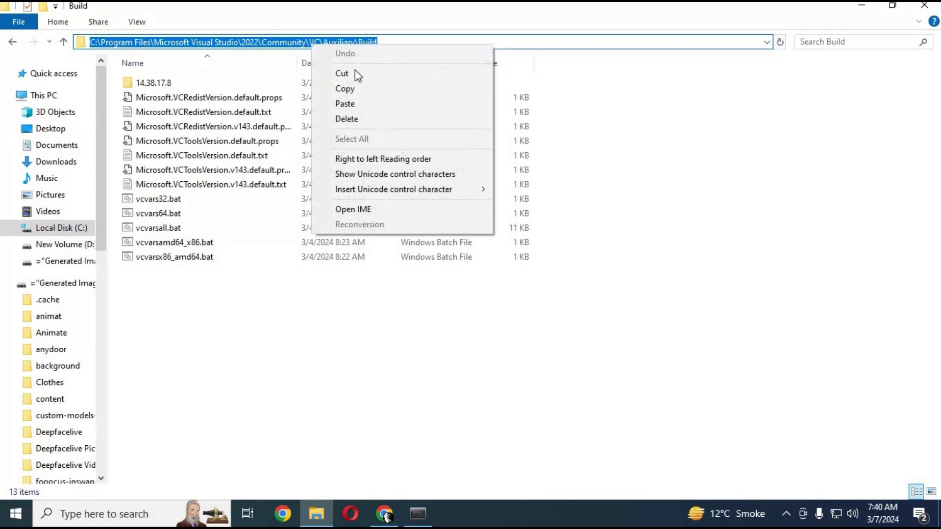
left_click(342, 87)
left_click(417, 514)
type("cd")
key("ctrl+v")
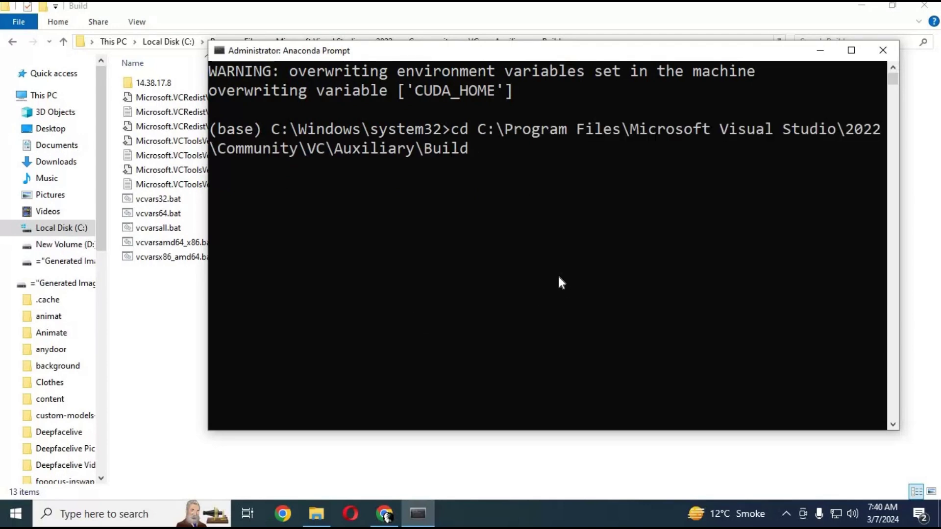
key("Return")
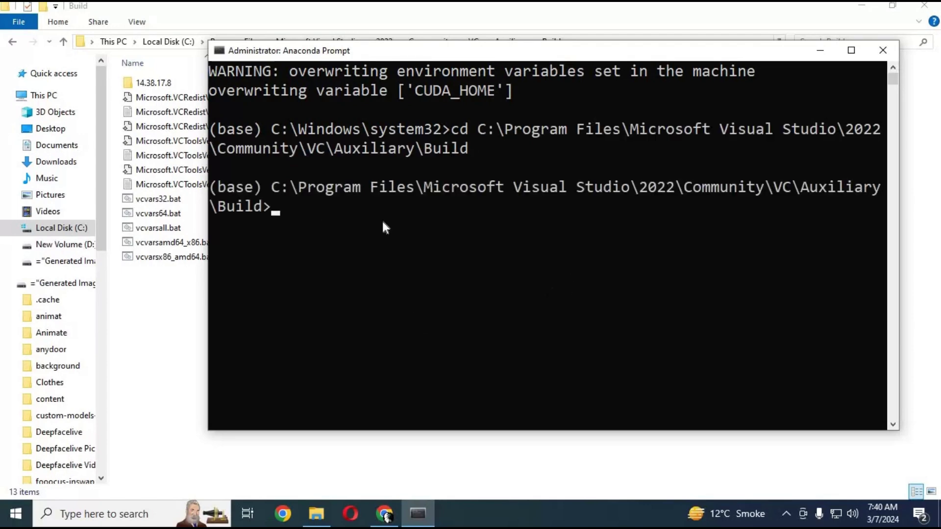
Step: Run vcvars64.bat from the Build folder in Anaconda Prompt and highlight its output
left_click(140, 350)
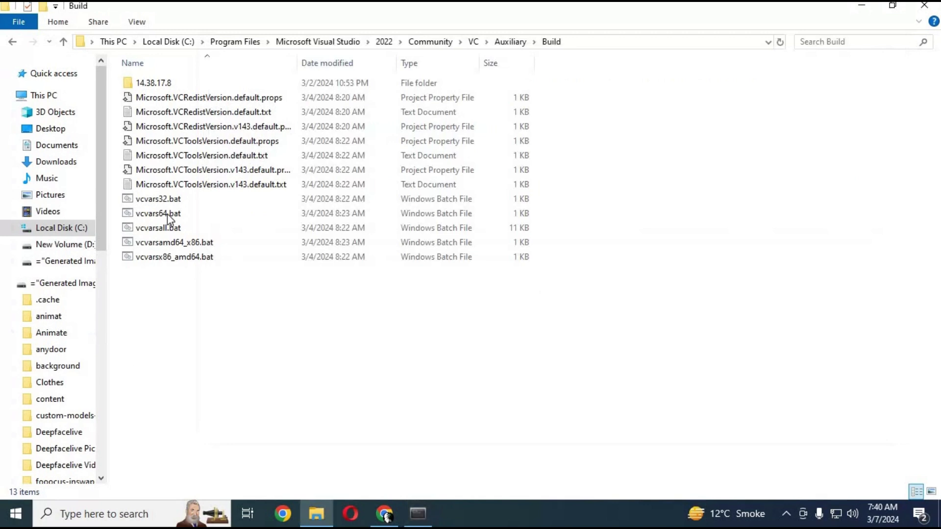
left_click(142, 219)
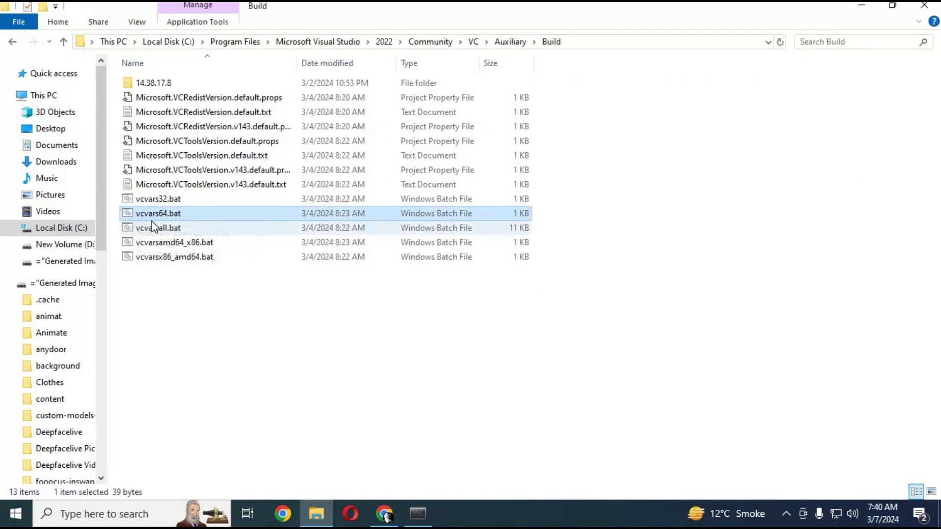
left_click(418, 514)
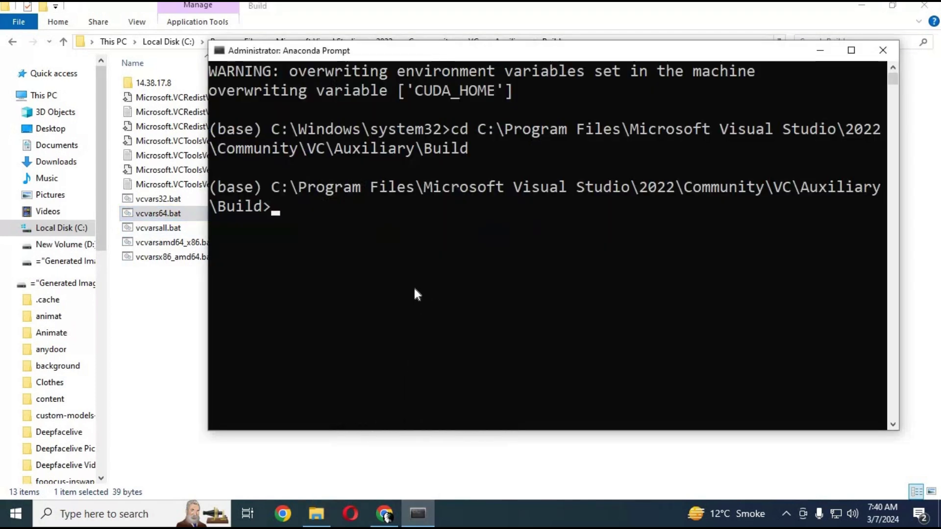
type("vcv")
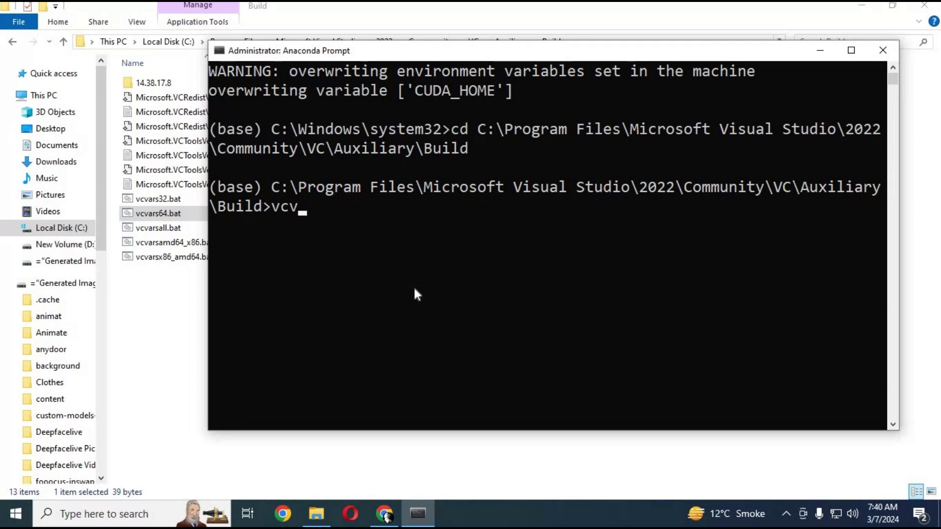
type("ars64.bat")
key("Return")
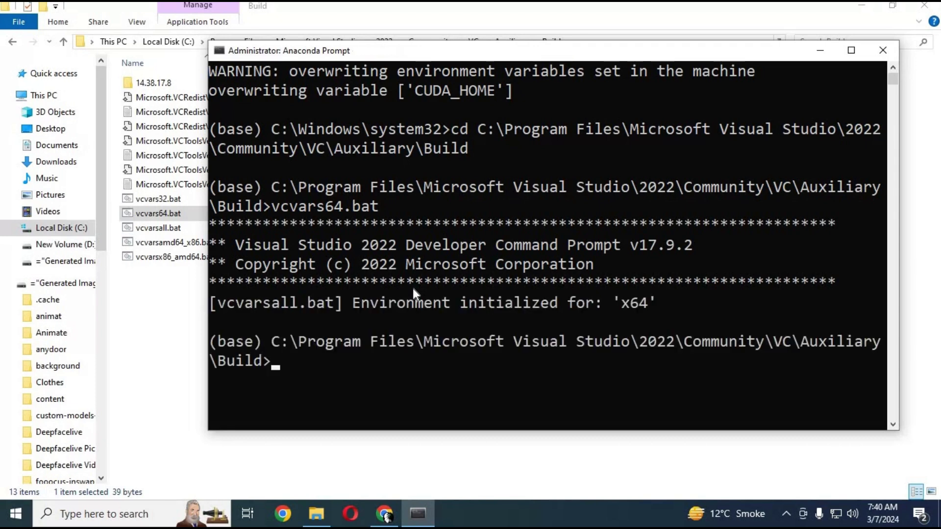
left_click_drag(603, 368, 245, 227)
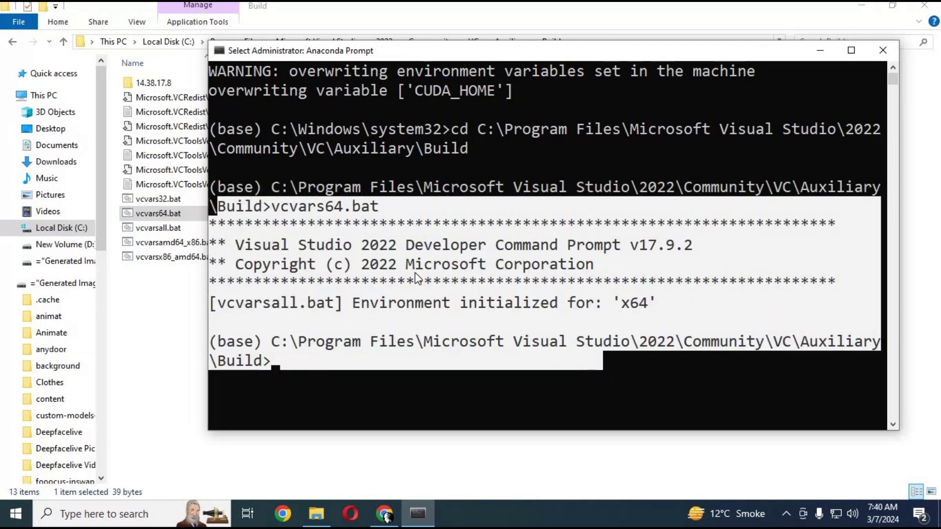
left_click(499, 302)
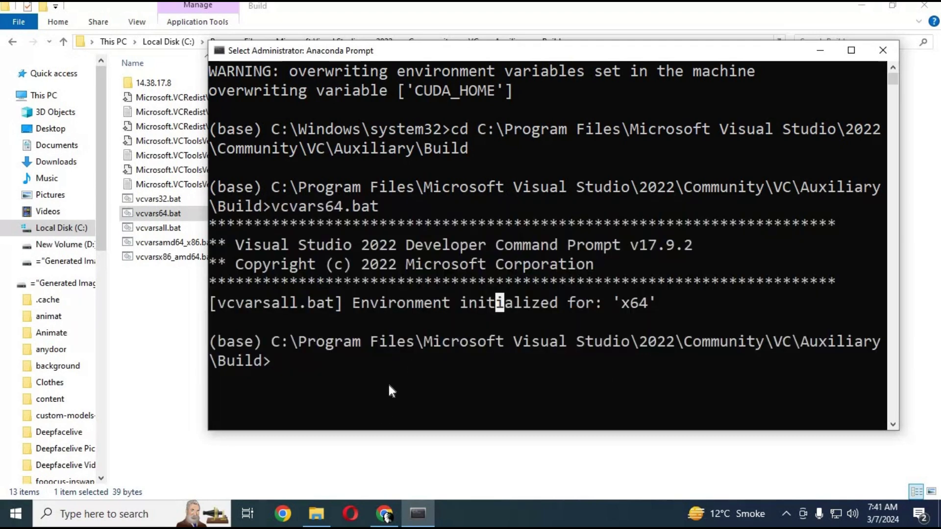
Step: Activate the ootd conda environment and switch the prompt to the D: drive
type("cond")
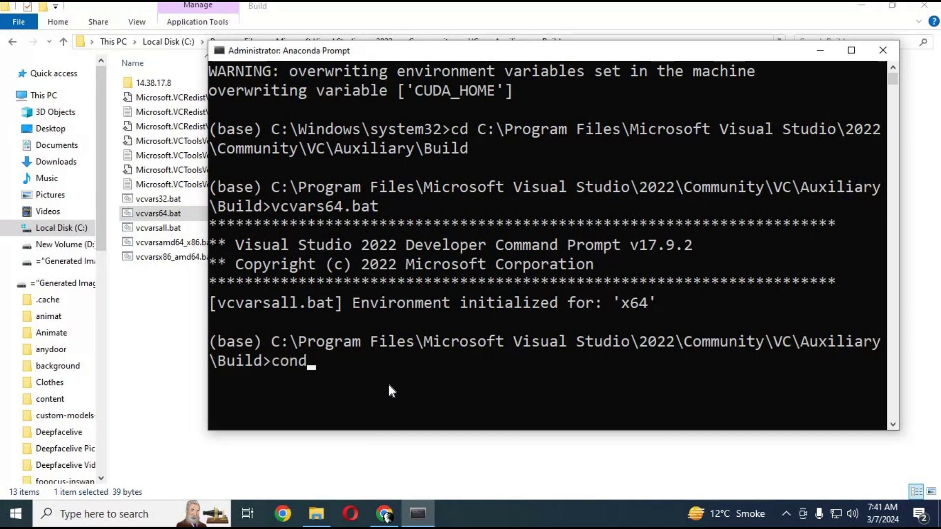
type("a activateootd")
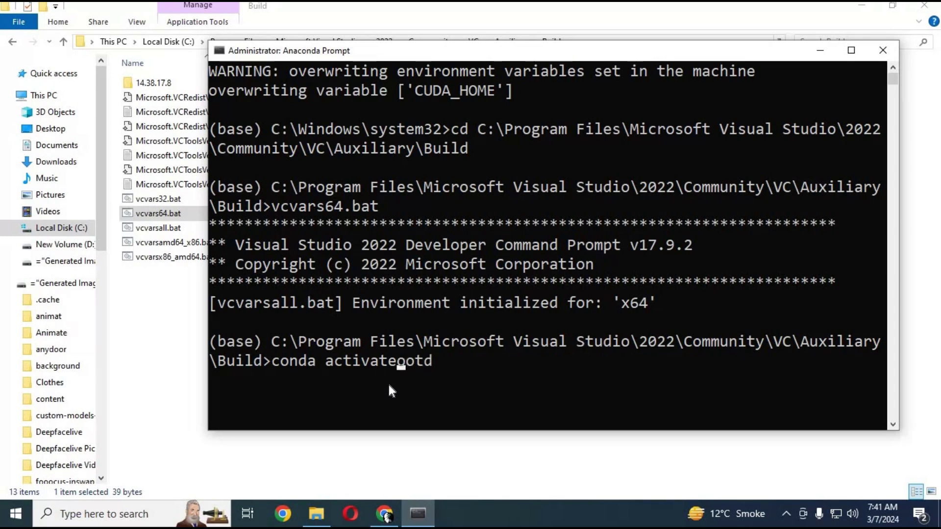
key("Return")
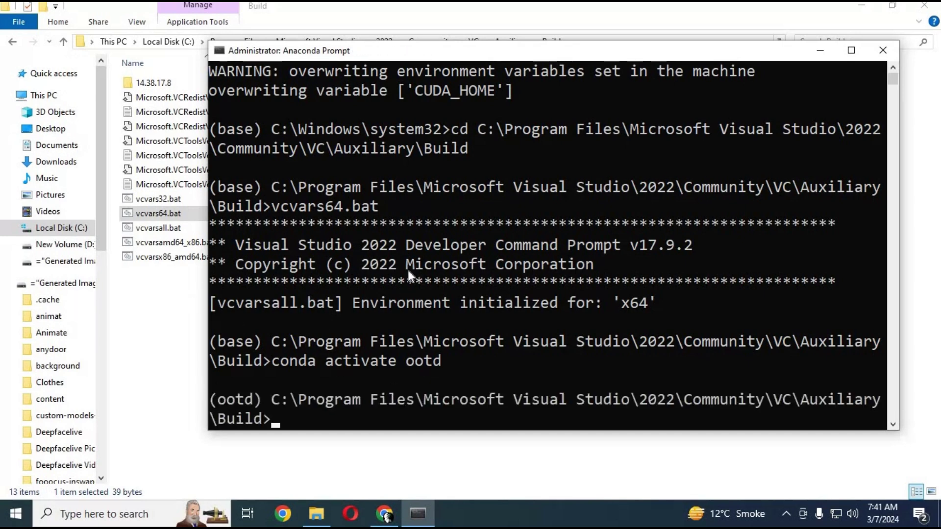
scroll(407, 271, "down", 1)
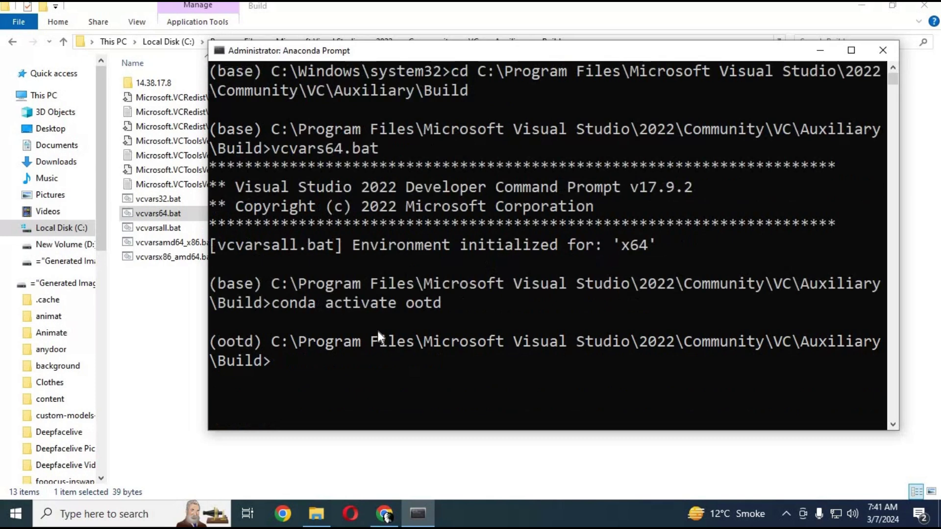
type("d:,")
key("Return")
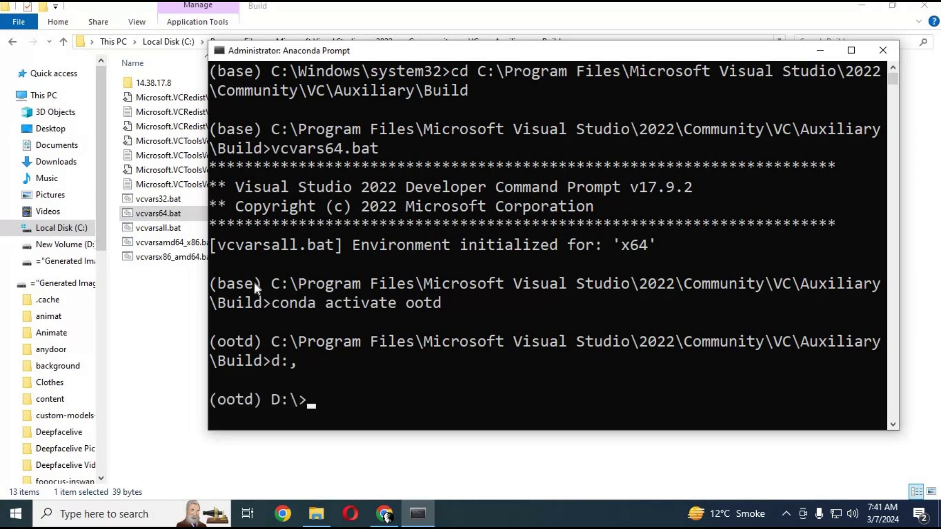
Step: Browse in File Explorer to the run folder inside OOTDiffusion-for-windows-main on the D: drive
left_click(317, 514)
left_click(64, 244)
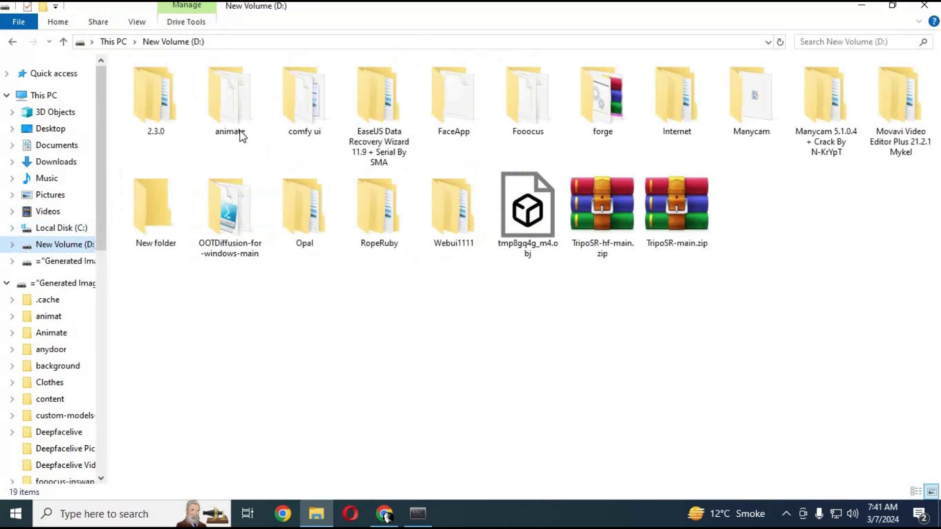
double_click(242, 204)
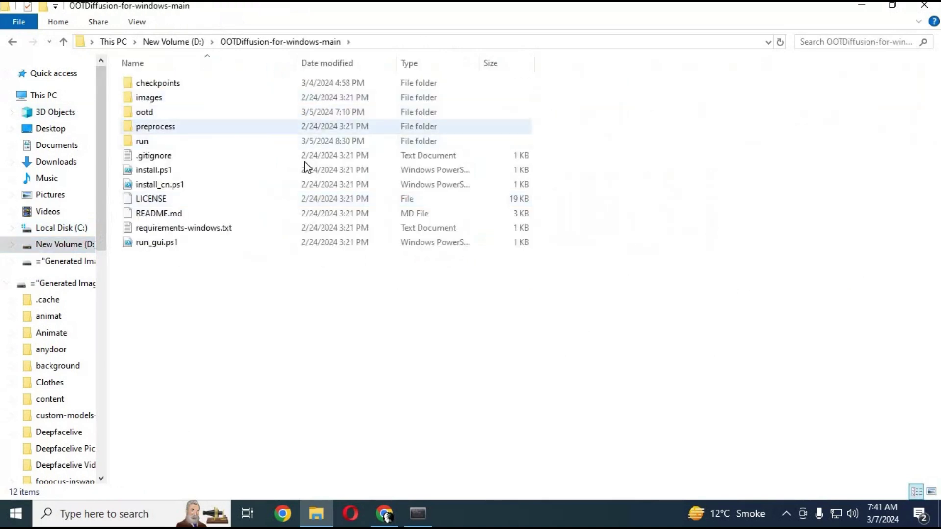
left_click(140, 142)
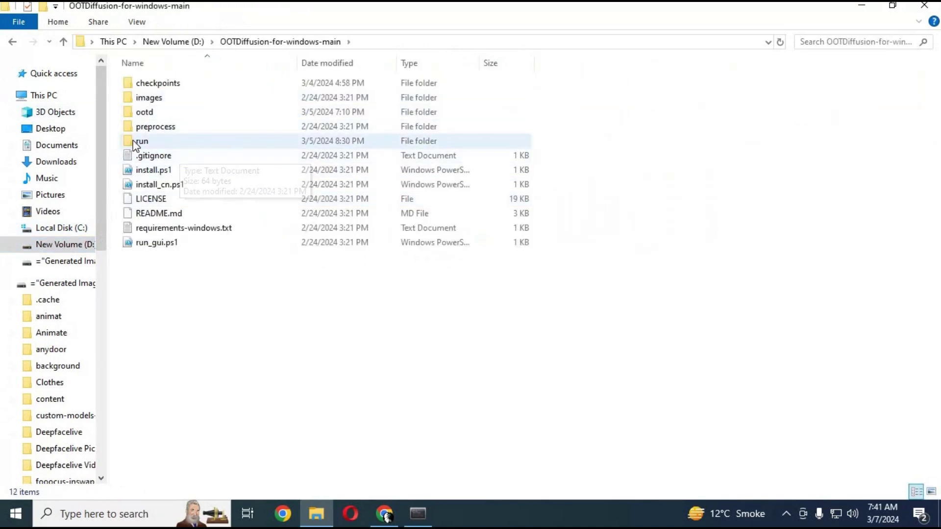
key("Return")
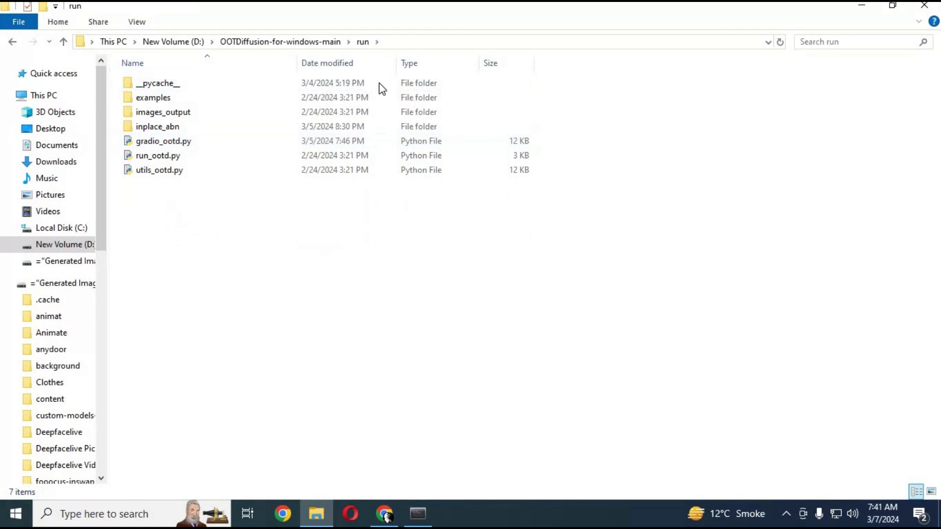
Step: Copy the run folder's path and change the Anaconda Prompt directory to it with cd
left_click(401, 41)
right_click(217, 43)
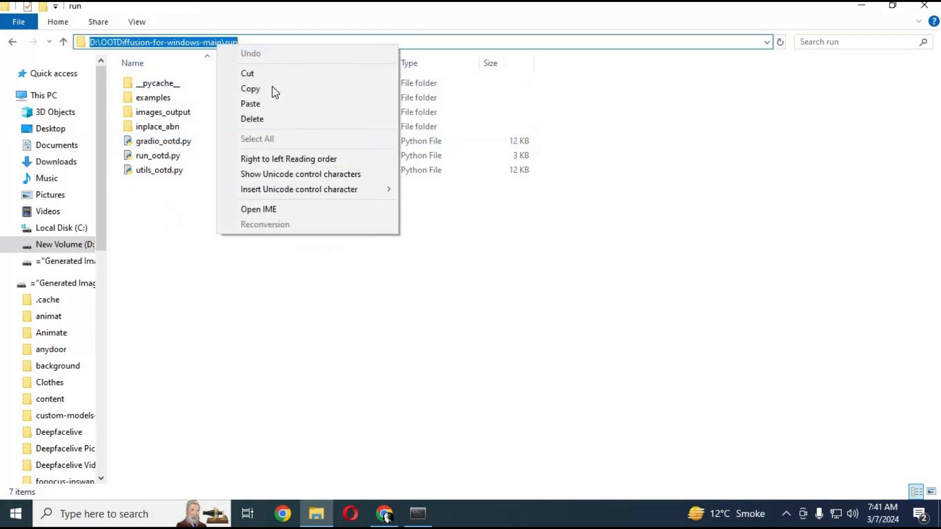
left_click(250, 89)
left_click(417, 514)
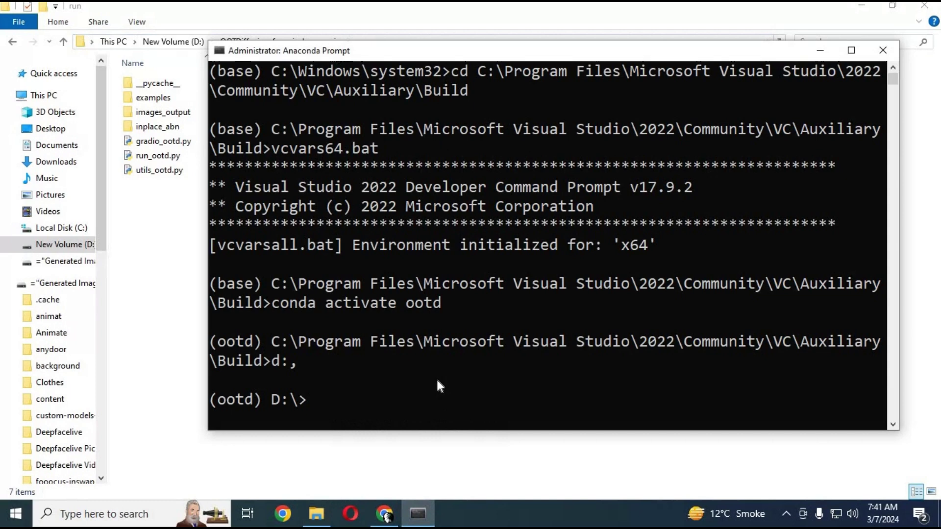
type("cd")
key("ctrl+v")
key("Return")
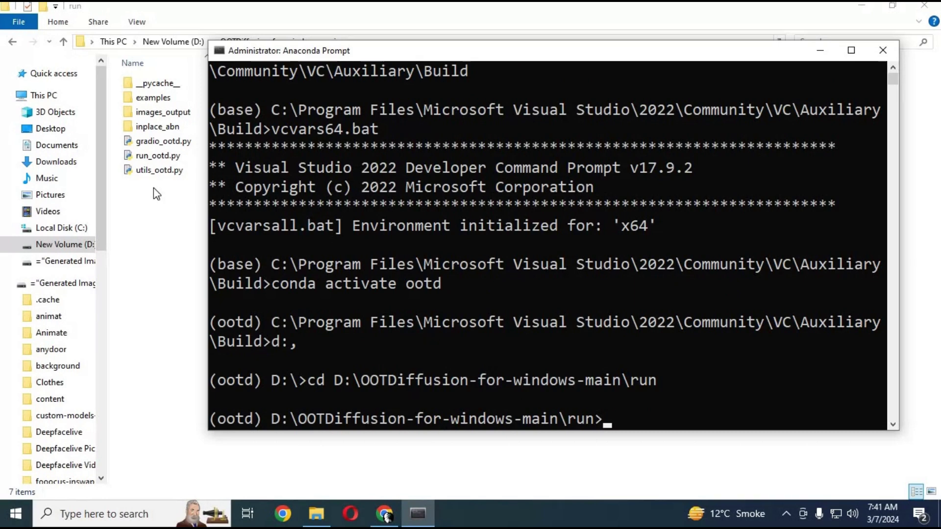
Step: Check the script's file name in the run folder and launch it with python gradio_ootd.py in Anaconda Prompt
left_click(135, 215)
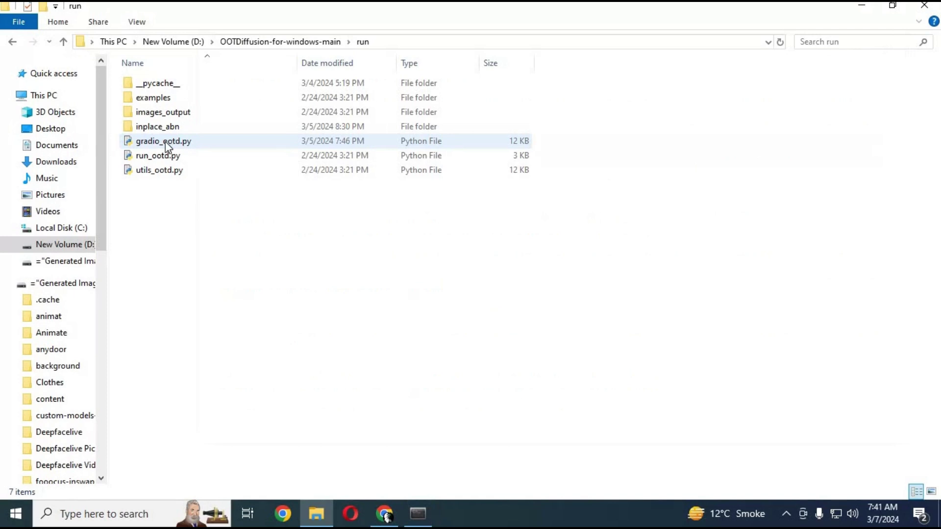
left_click(426, 521)
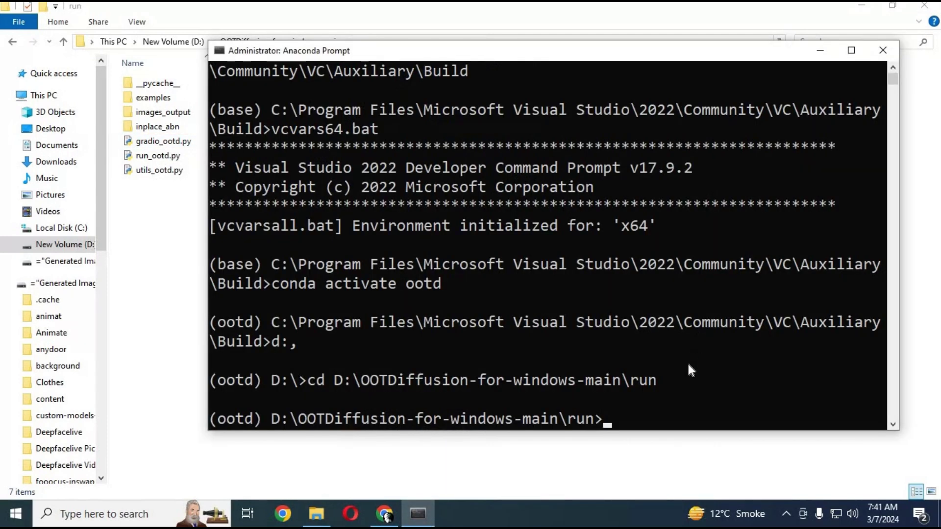
type("p")
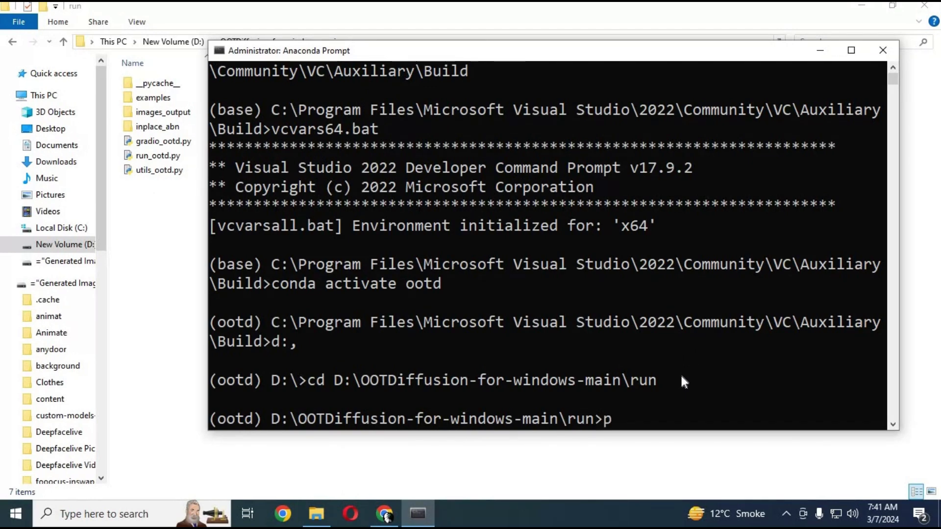
type("ython grad")
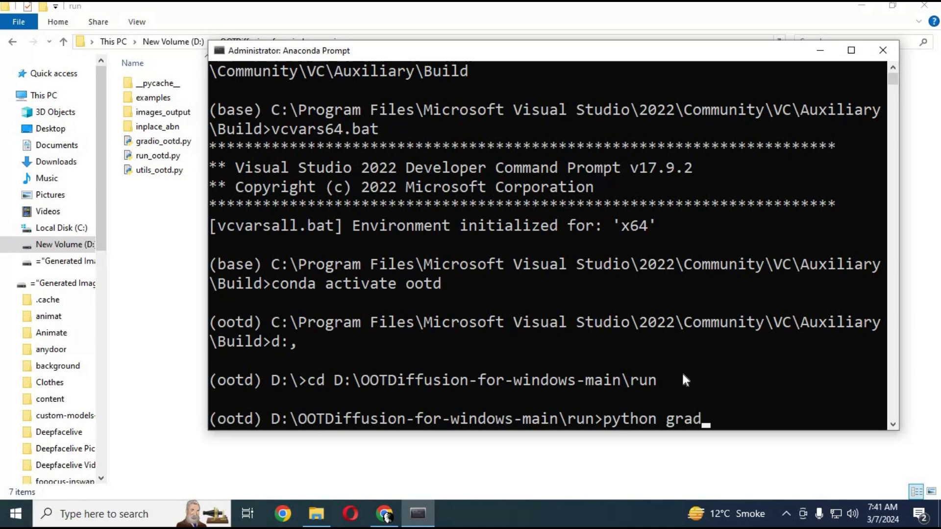
type("io")
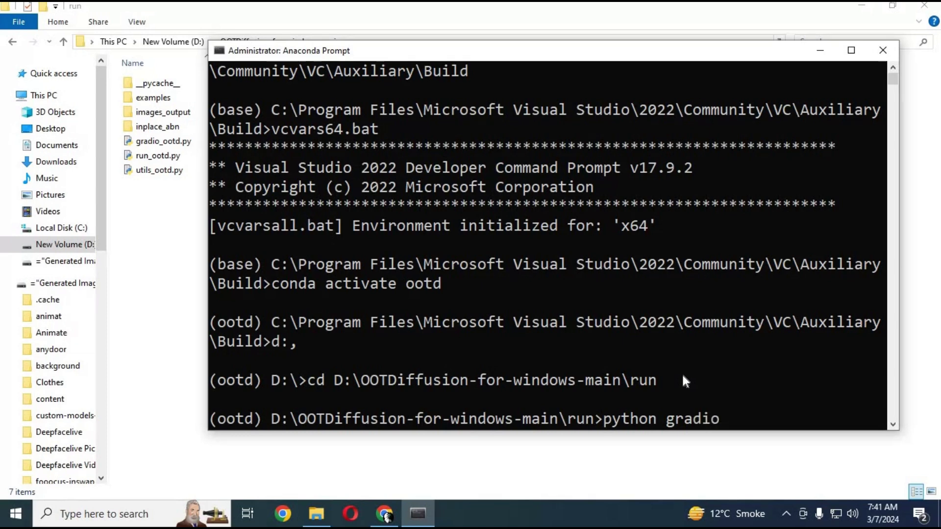
type("_ootd")
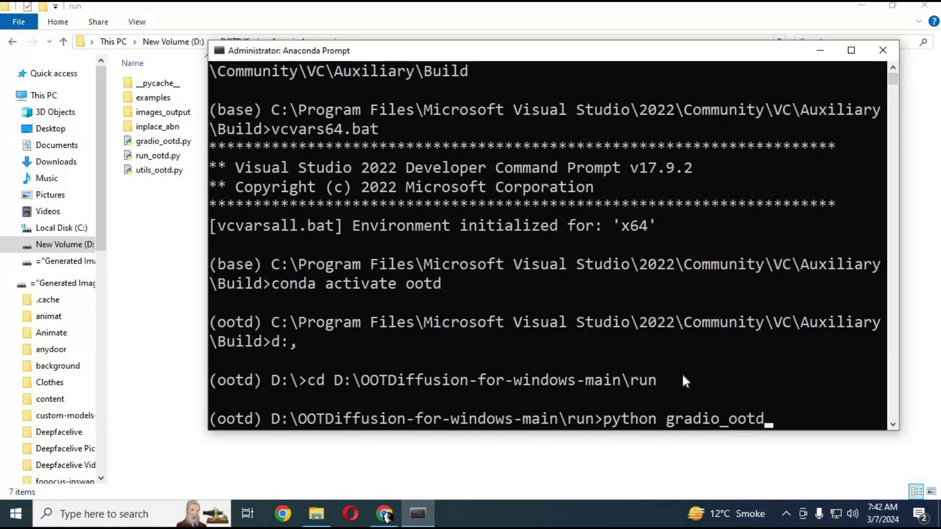
type(".py")
key("Return")
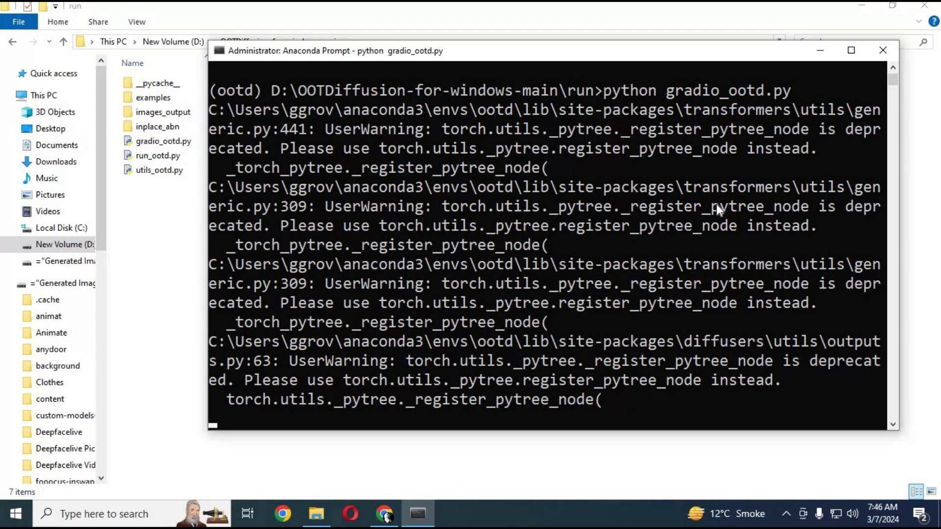
left_click(510, 322)
right_click(389, 246)
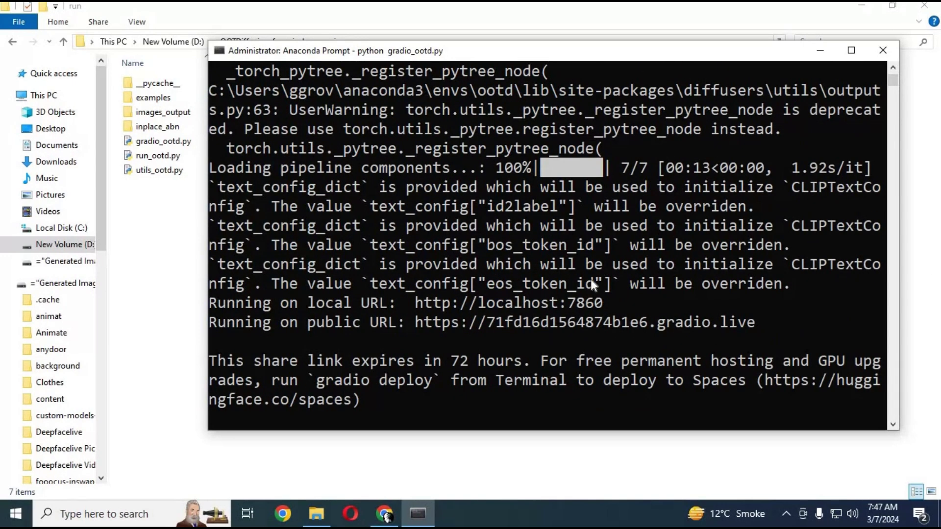
left_click_drag(612, 304, 411, 308)
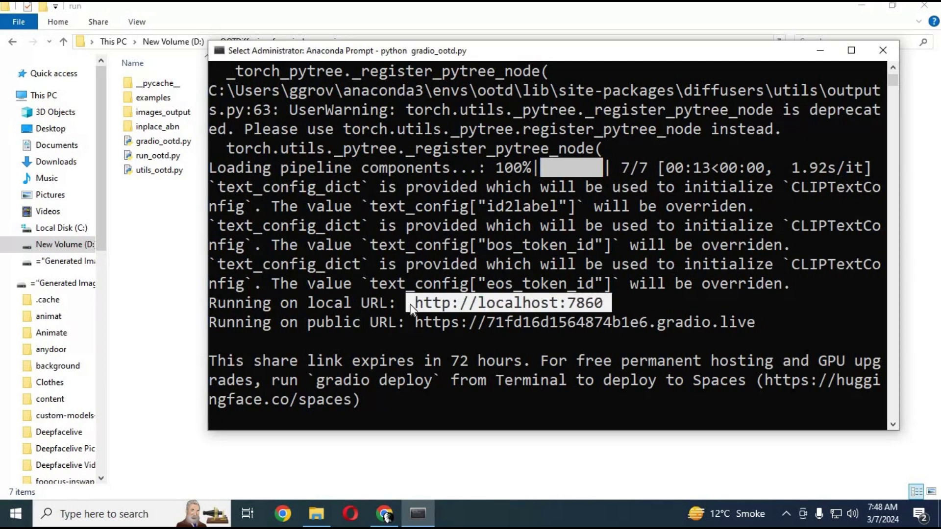
right_click(406, 300)
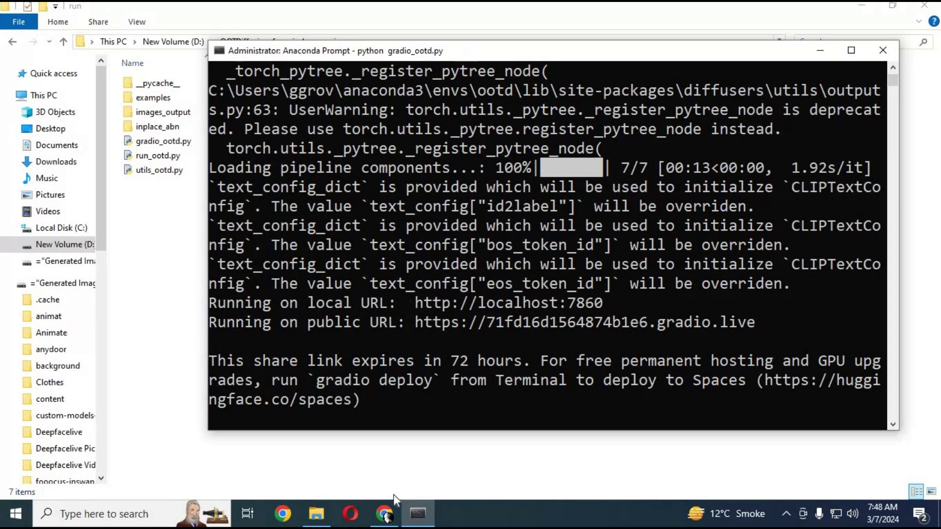
left_click(385, 514)
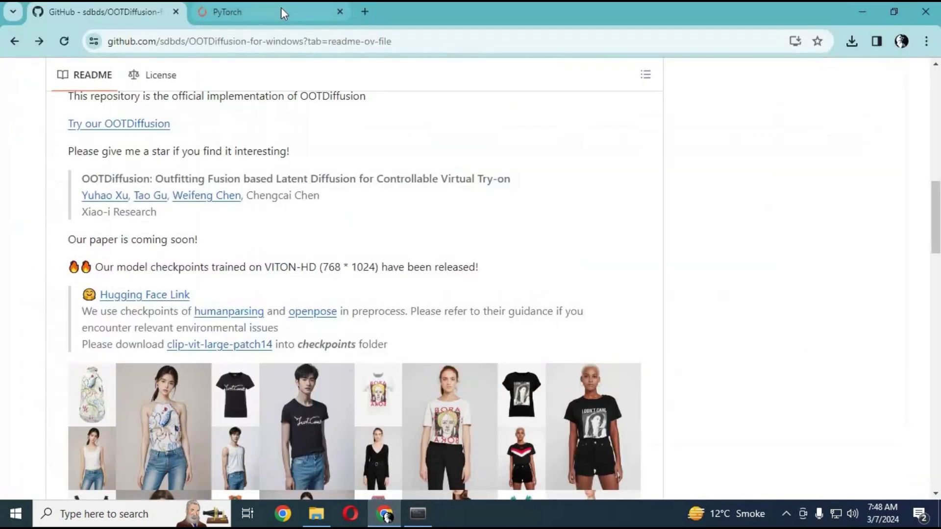
left_click(263, 13)
left_click(196, 42)
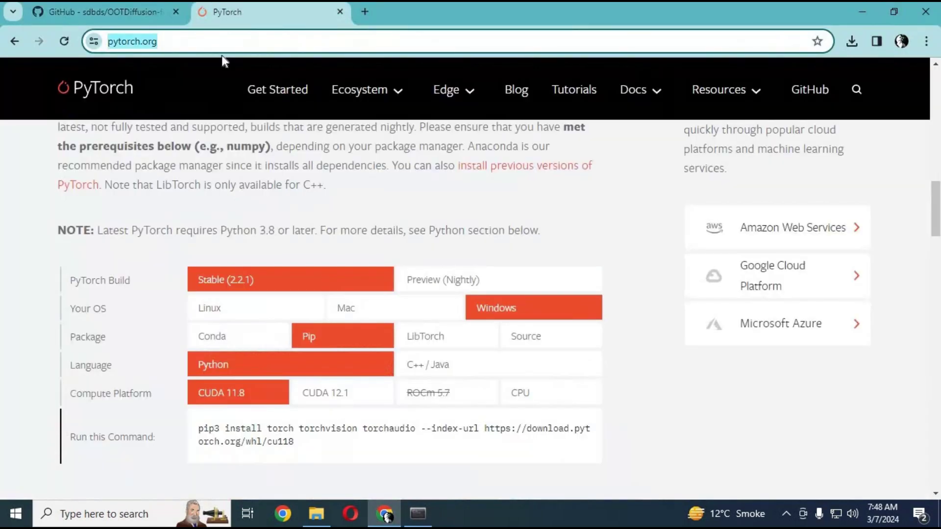
right_click(196, 42)
left_click(300, 206)
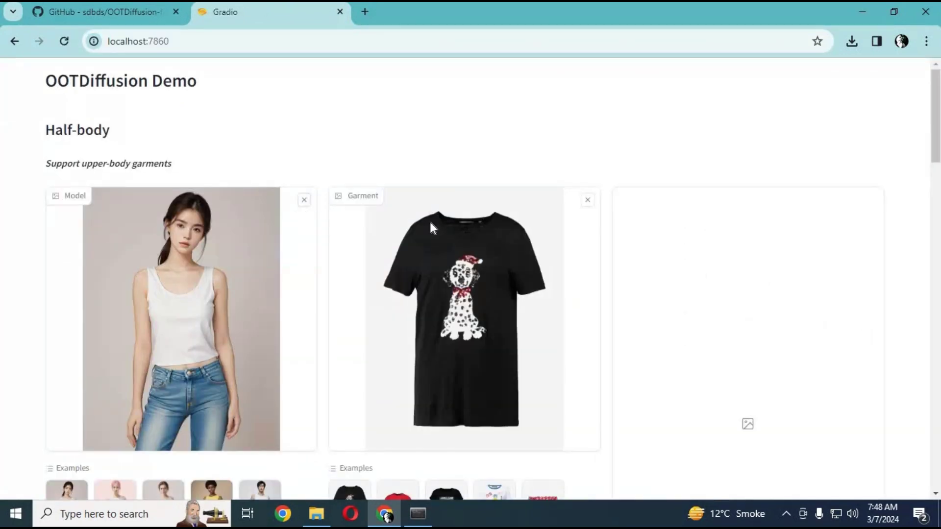
Step: Replace the Half-body garment with the example striped long-sleeve top with yellow trim
scroll(430, 222, "down", 9)
scroll(430, 222, "down", 10)
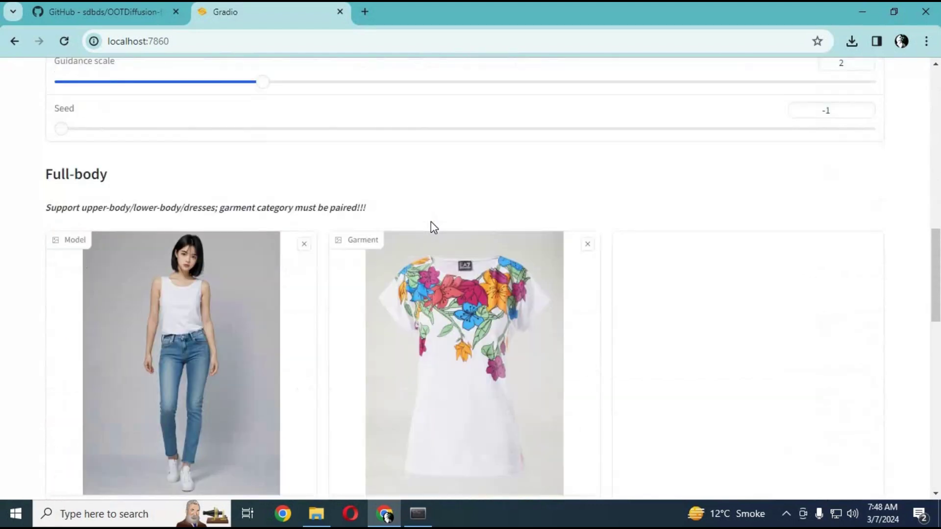
scroll(431, 222, "up", 8)
scroll(431, 221, "up", 11)
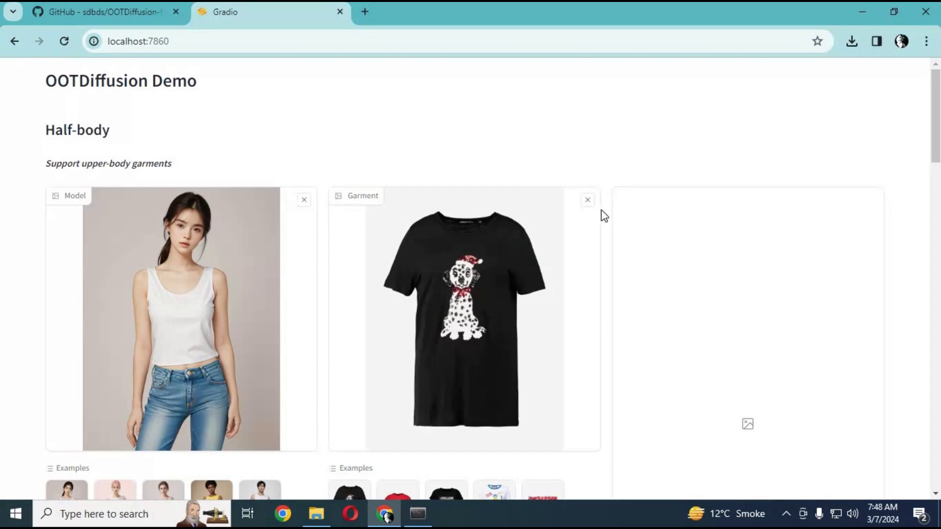
left_click(587, 200)
scroll(466, 326, "down", 5)
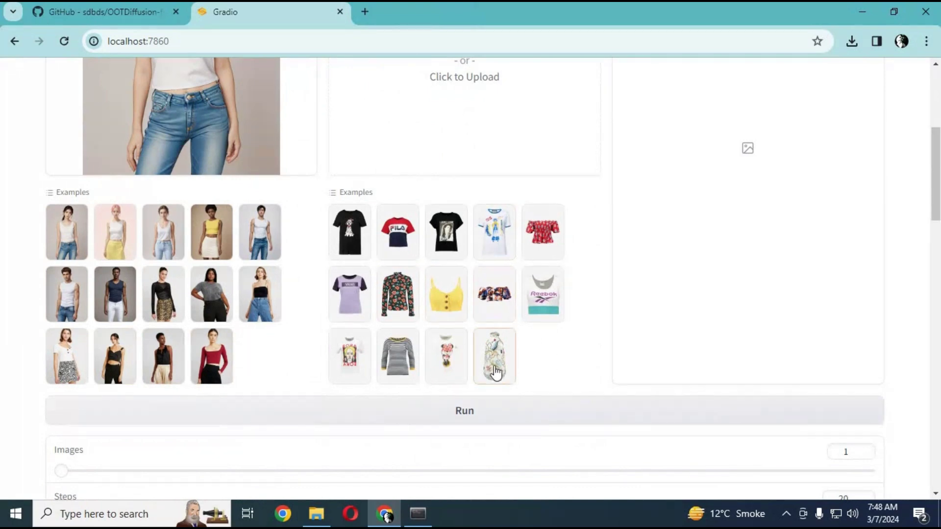
left_click(403, 369)
scroll(465, 343, "up", 6)
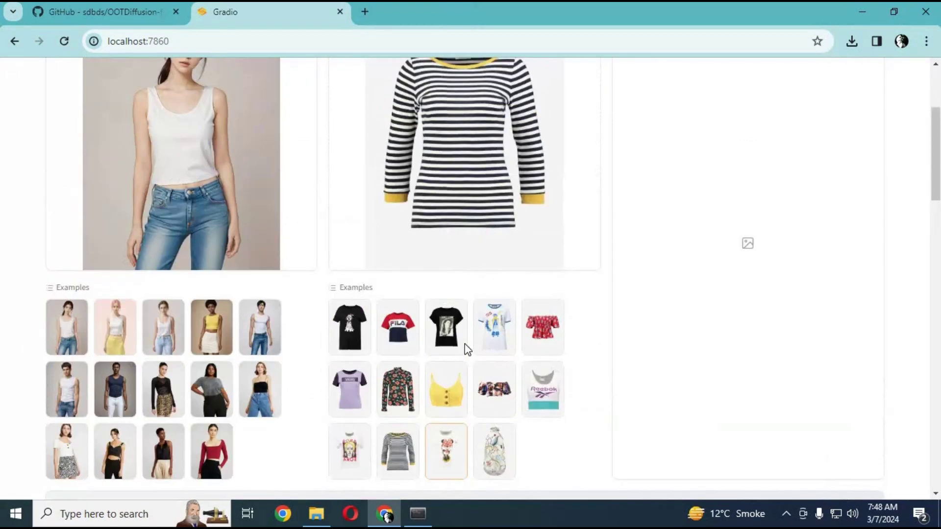
Step: Run the Half-body try-on with 1 image, 20 steps and guidance scale 2, and review the generated image
scroll(467, 348, "down", 8)
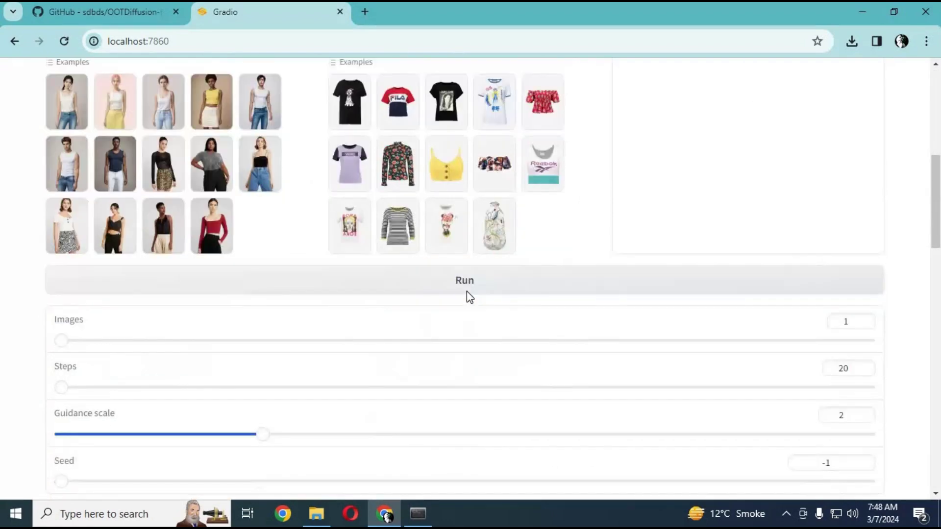
left_click(472, 284)
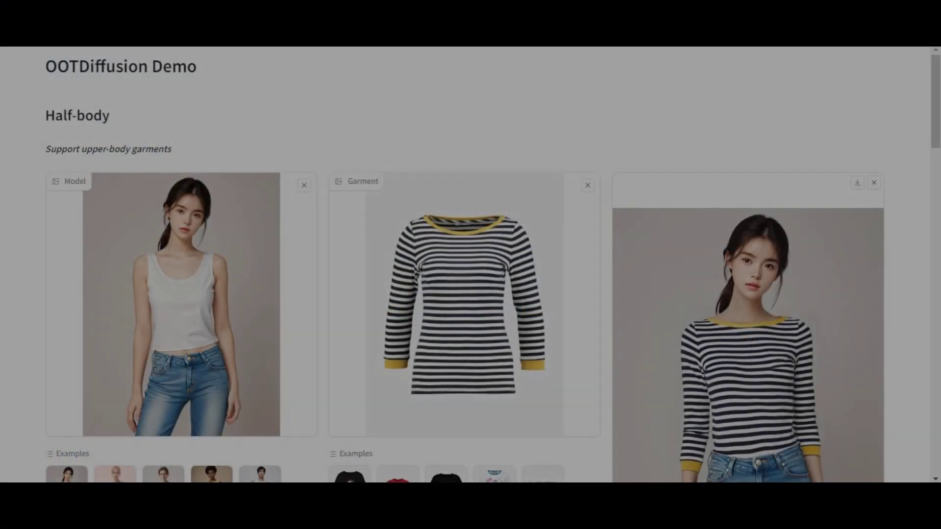
scroll(699, 266, "down", 3)
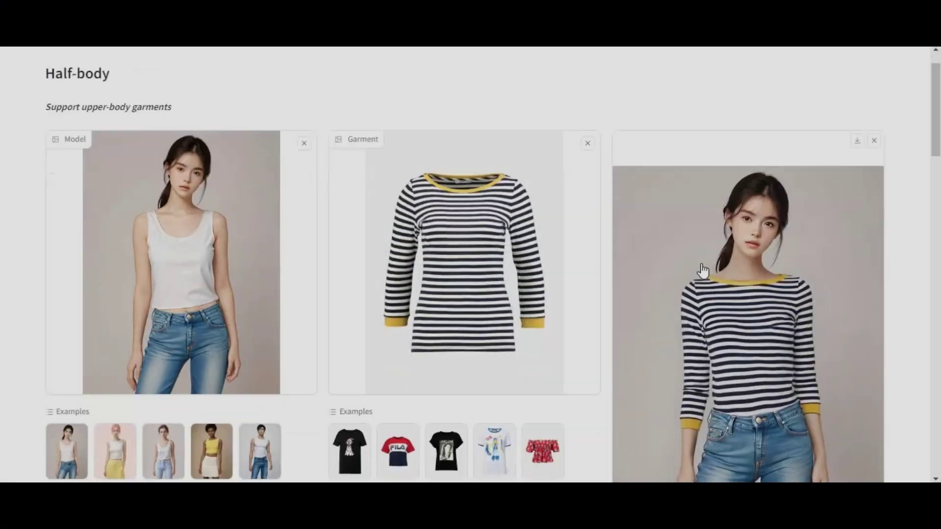
scroll(703, 270, "up", 3)
scroll(703, 270, "down", 3)
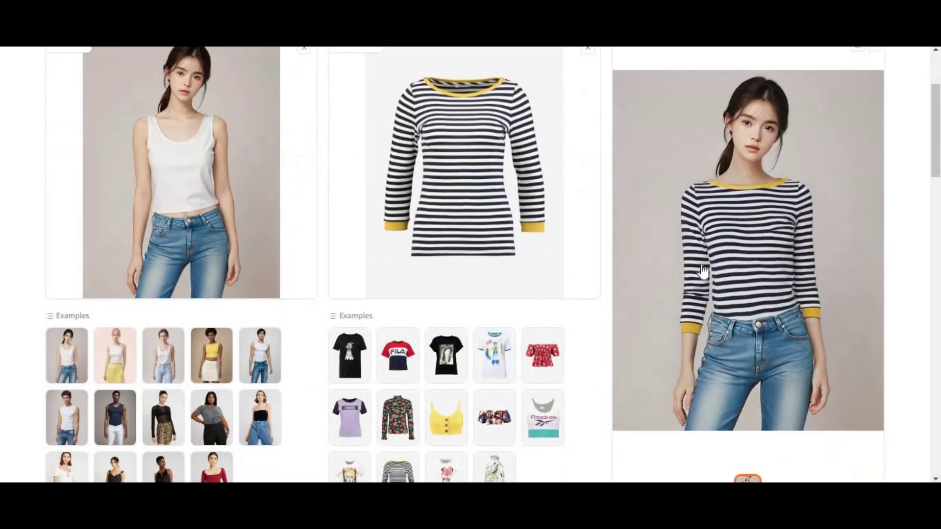
Step: Set the garment category in the Full-body section to Dress
scroll(703, 271, "down", 15)
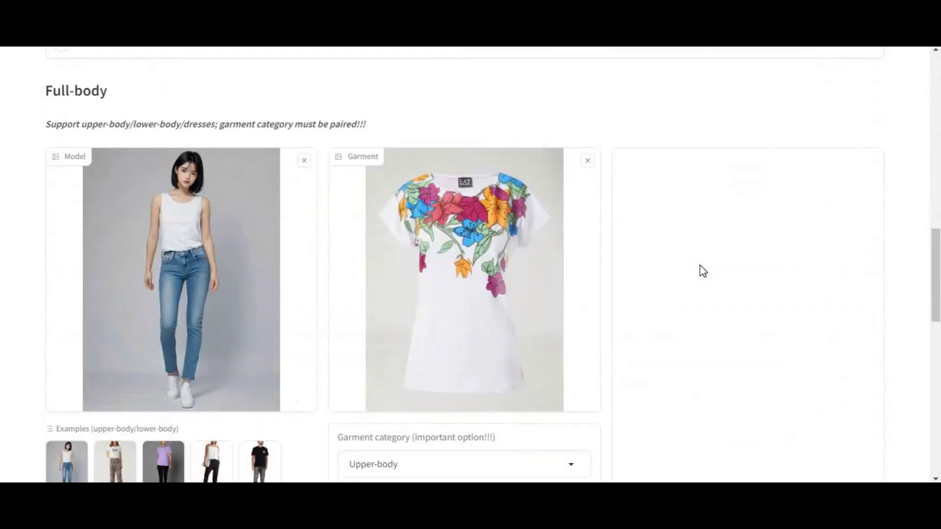
scroll(702, 270, "down", 4)
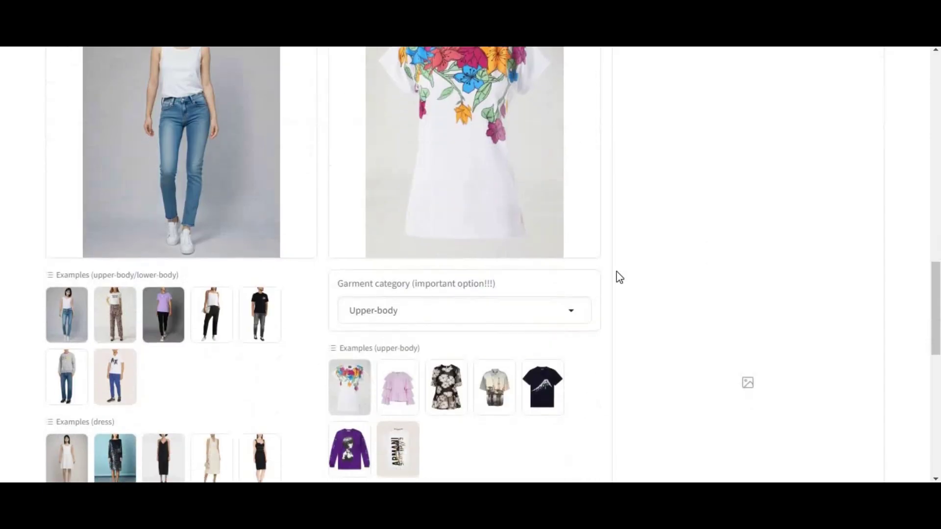
left_click(446, 256)
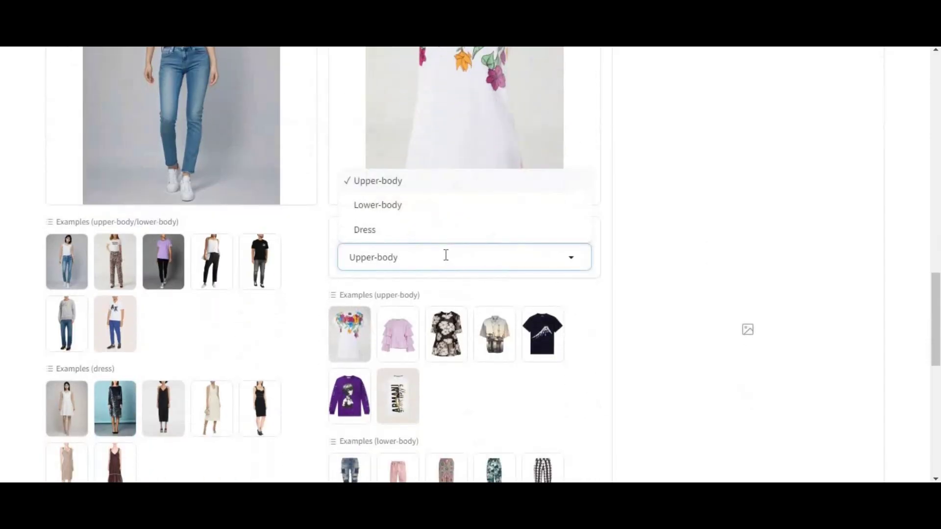
left_click(365, 229)
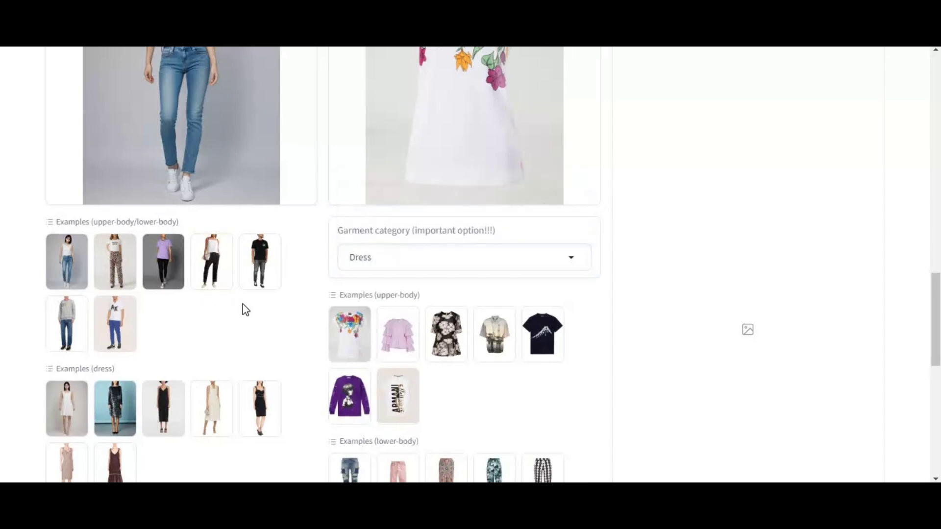